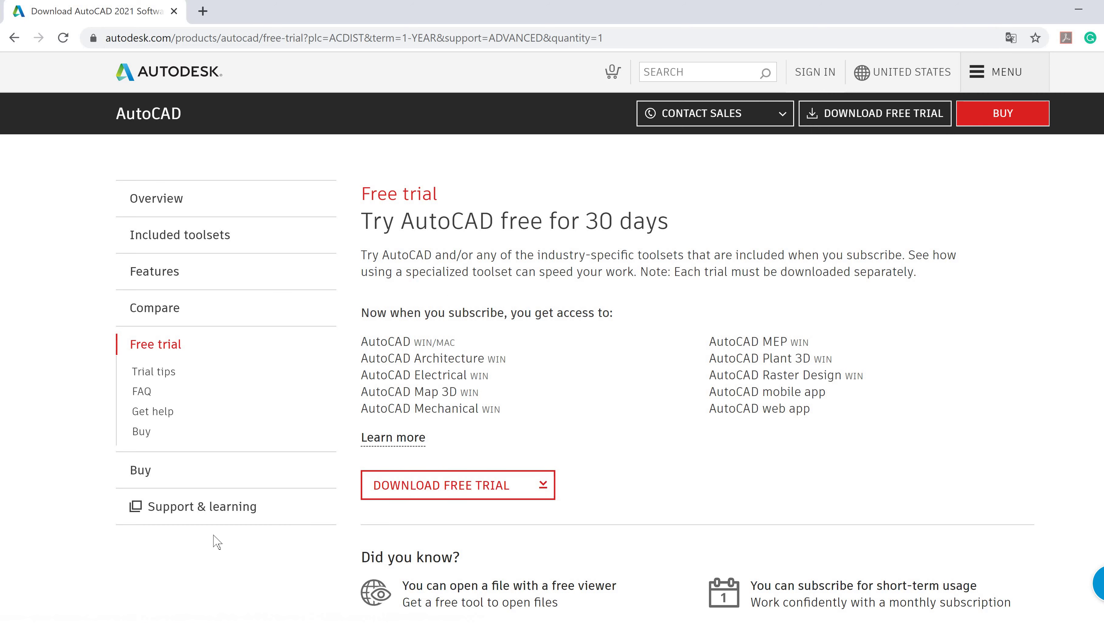
{"action": "key", "text": "alt+Tab"}
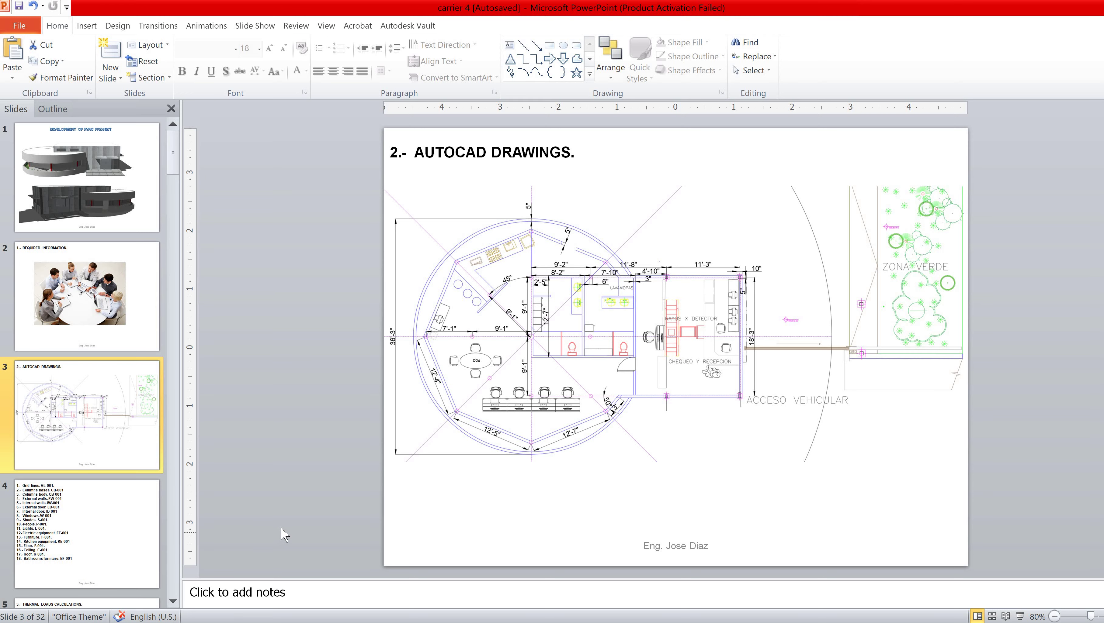
Minimize PowerPoint, launch AutoCAD 2018 from its desktop icon and maximize the window.
{"action": "left_click", "coordinate": [1075, 16]}
{"action": "left_click", "coordinate": [1077, 10]}
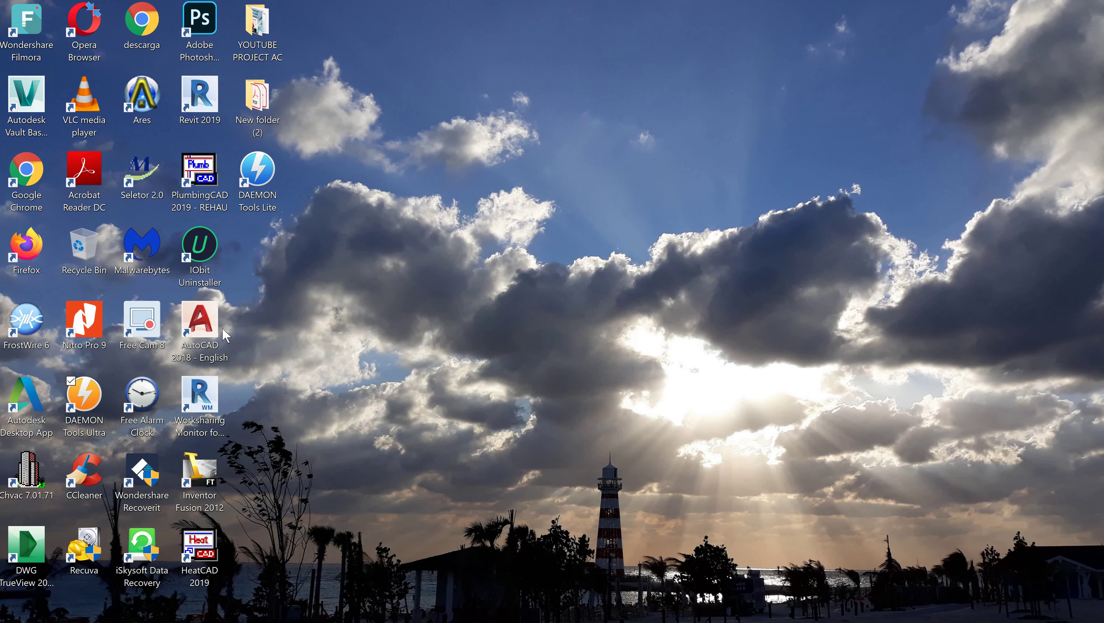
{"action": "double_click", "coordinate": [207, 331]}
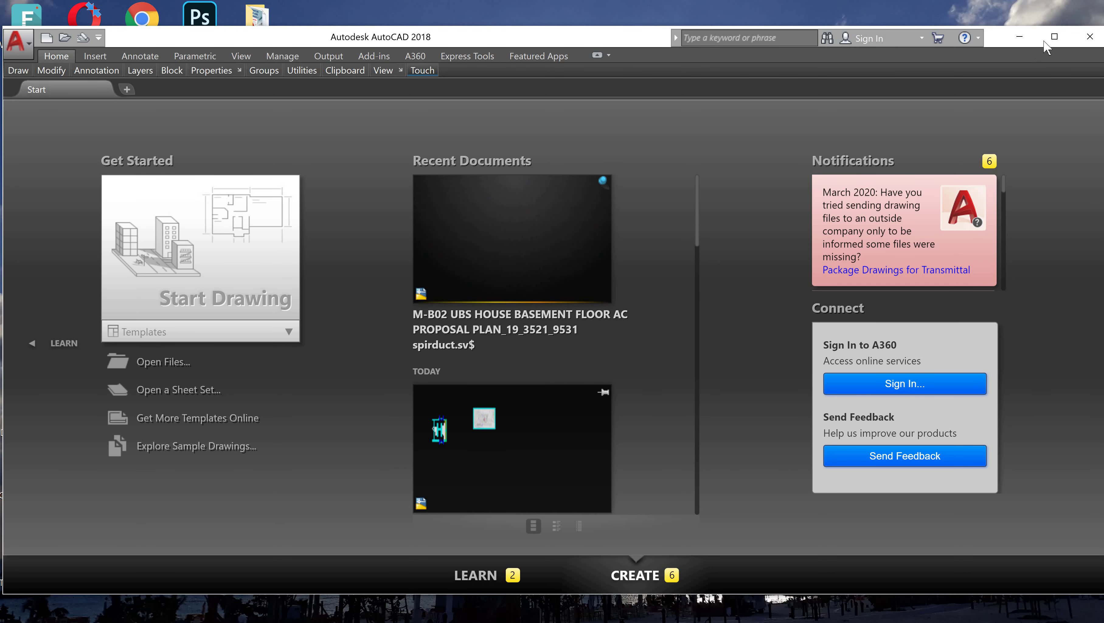
{"action": "left_click", "coordinate": [1053, 36]}
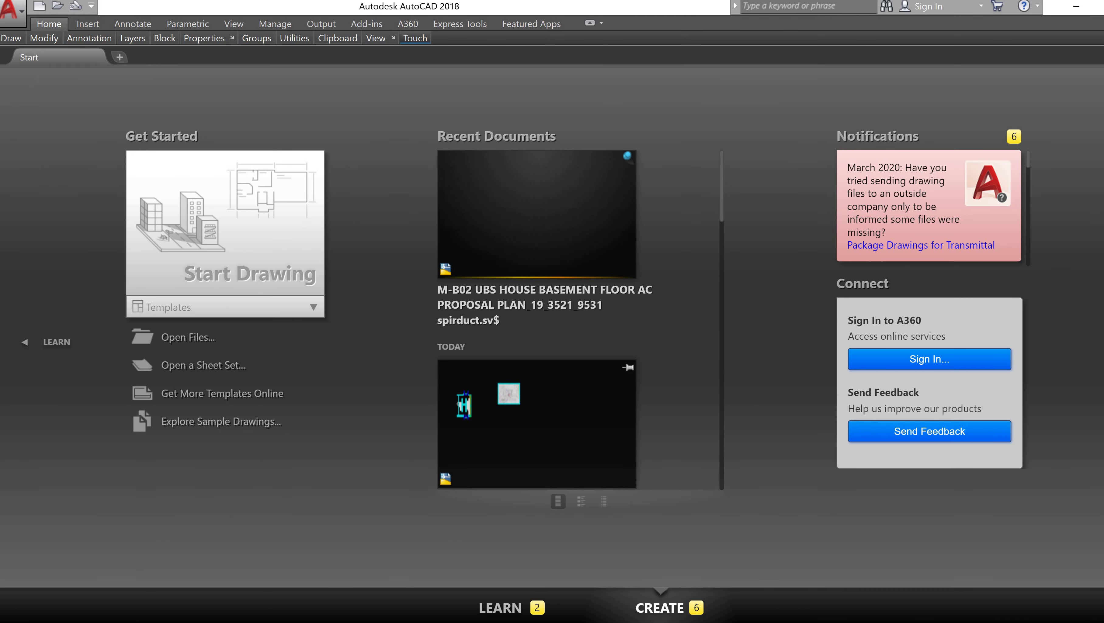
{"action": "mouse_move", "coordinate": [502, 6]}
{"action": "left_mouse_down"}
{"action": "mouse_move", "coordinate": [540, 46]}
{"action": "mouse_move", "coordinate": [509, 37]}
{"action": "mouse_move", "coordinate": [504, 2]}
{"action": "left_mouse_up"}
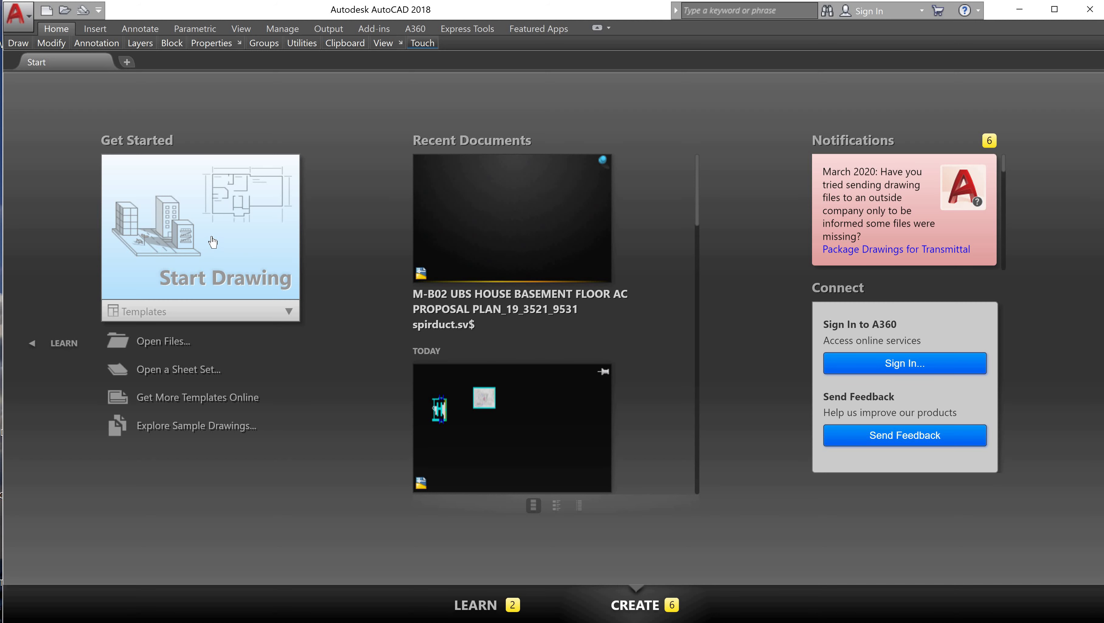
Open a blank Drawing1 using the Start Drawing tile on the Start tab.
{"action": "left_click", "coordinate": [222, 272]}
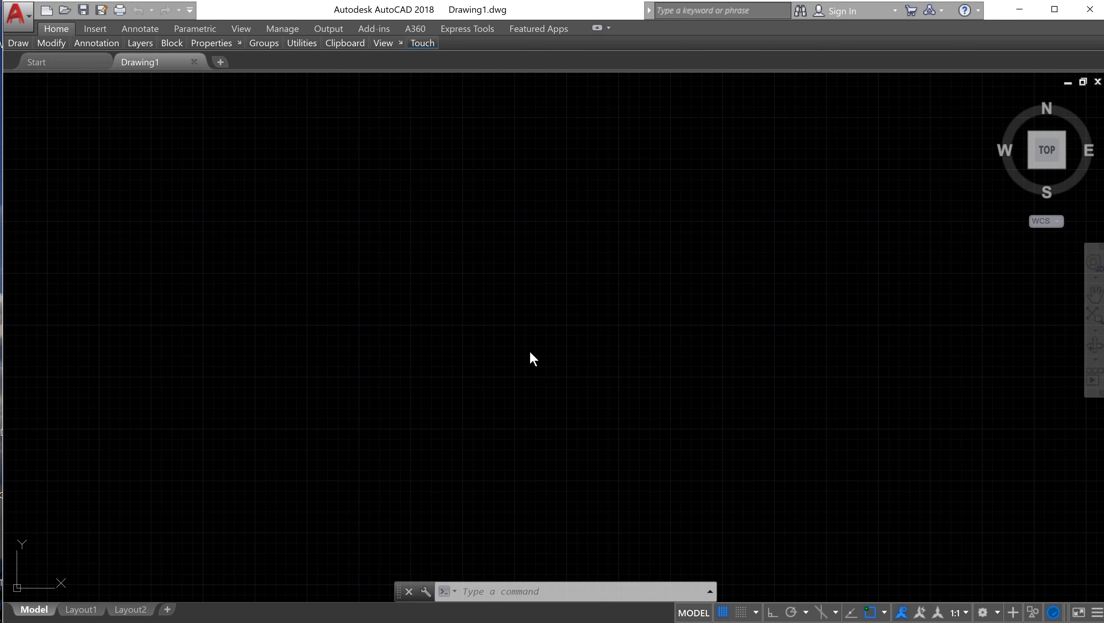
Bring up Save Drawing As with Ctrl+S and enter the file name DR-AR-GH-001.
{"action": "key", "text": "ctrl+s"}
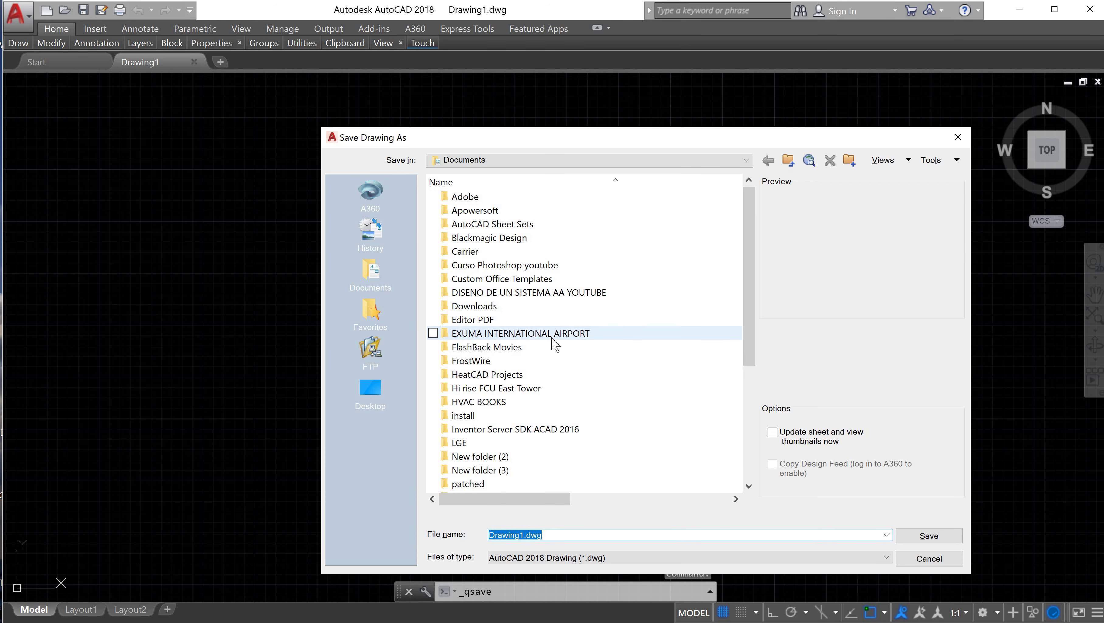
{"action": "scroll", "coordinate": [555, 345], "scroll_direction": "down", "scroll_amount": 5}
{"action": "scroll", "coordinate": [554, 345], "scroll_direction": "up", "scroll_amount": 2}
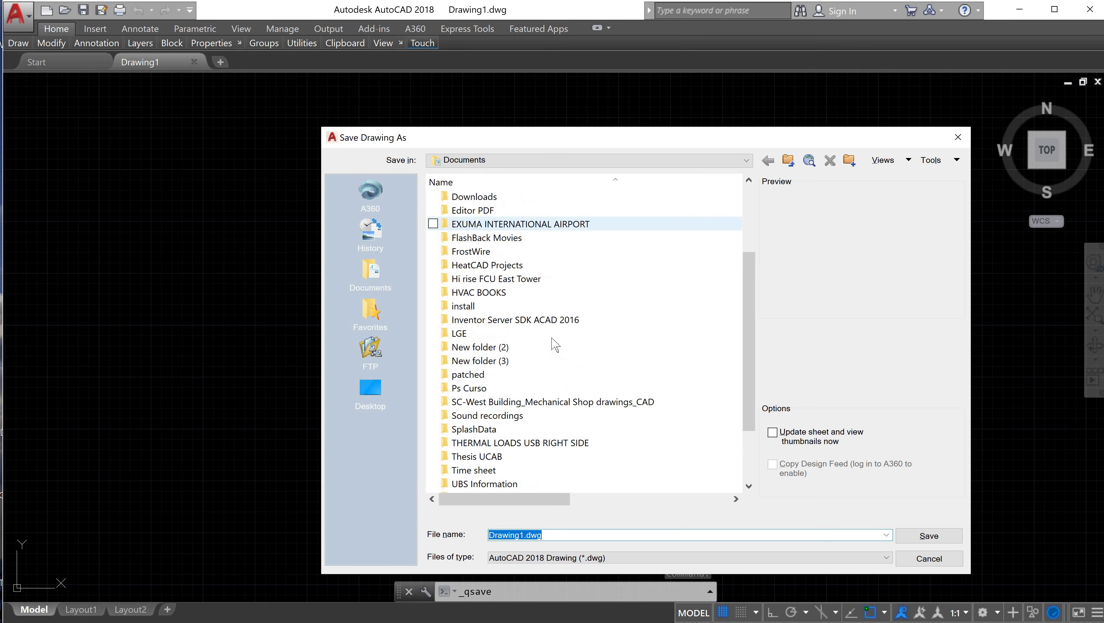
{"action": "scroll", "coordinate": [554, 345], "scroll_direction": "down", "scroll_amount": 2}
{"action": "left_click", "coordinate": [579, 534]}
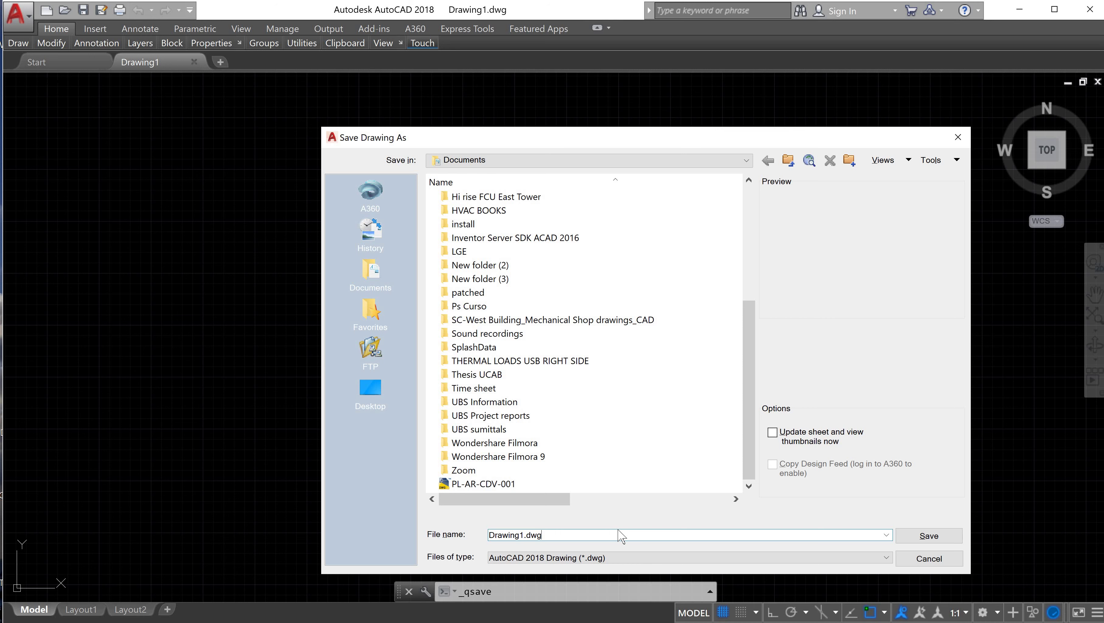
{"action": "double_click", "coordinate": [486, 538]}
{"action": "type", "text": "D"}
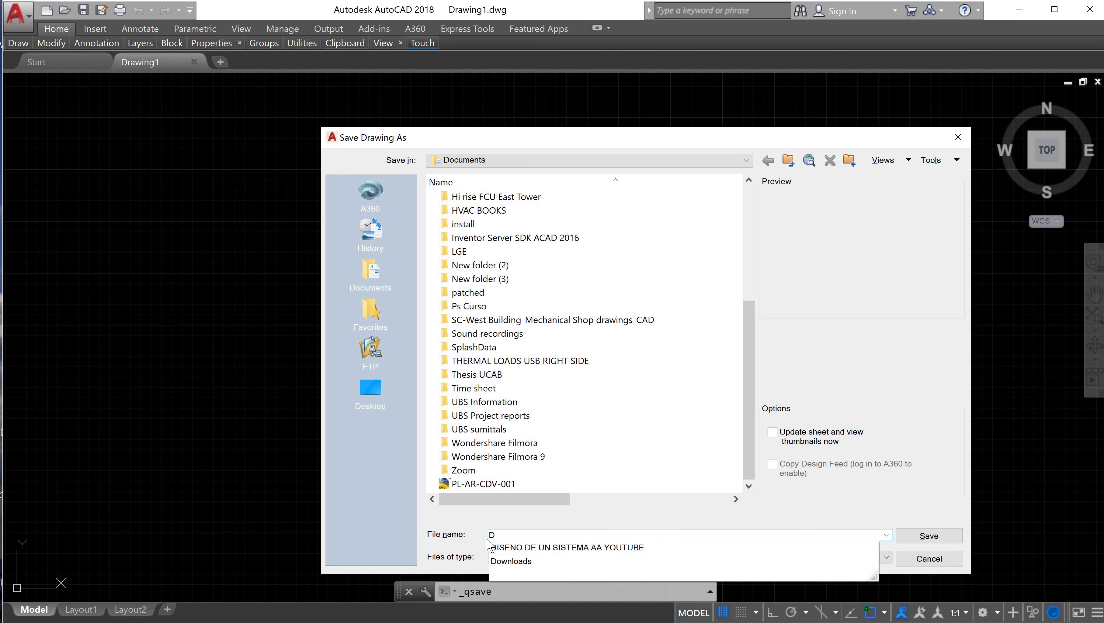
{"action": "type", "text": "R-"}
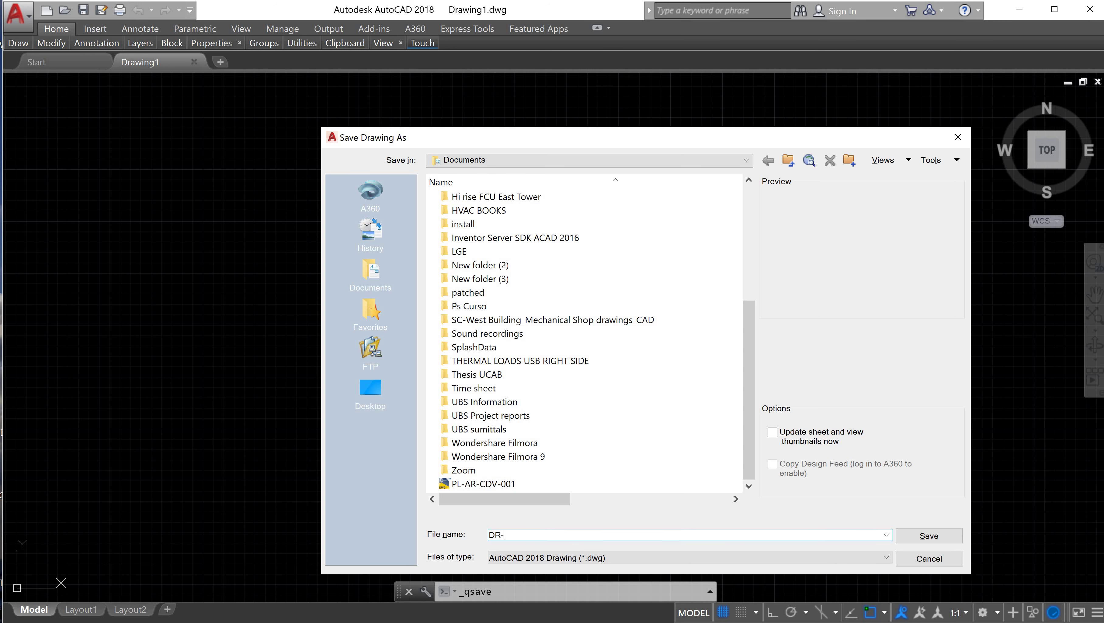
{"action": "type", "text": "AR-"}
{"action": "type", "text": "GH-001"}
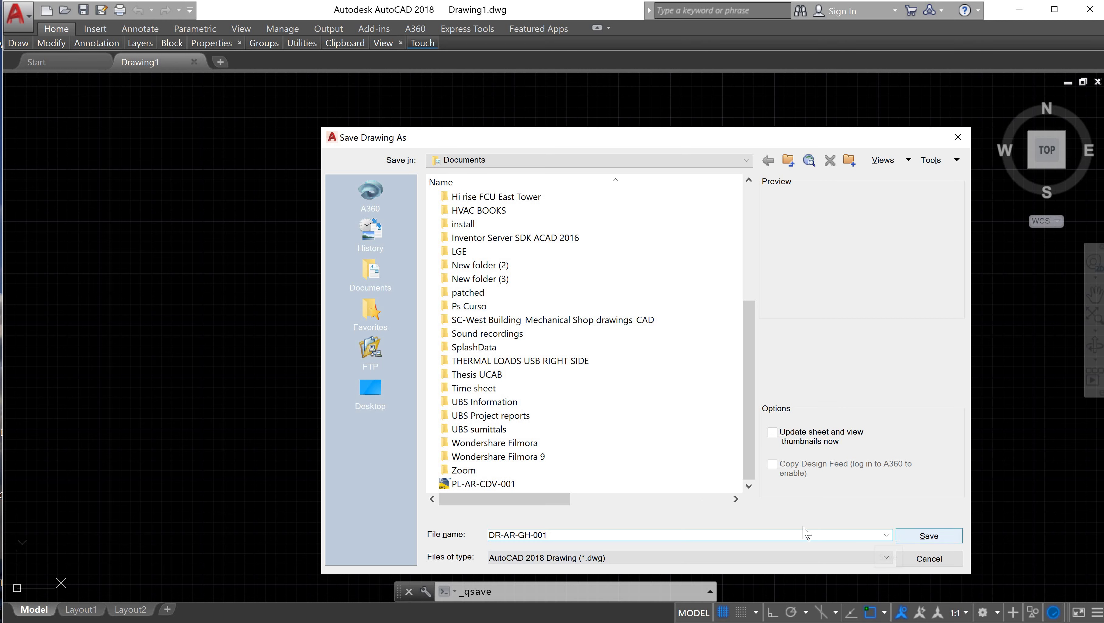
Create a new folder named PRO-GH-AC-2020 in Documents and open it.
{"action": "right_click", "coordinate": [652, 475]}
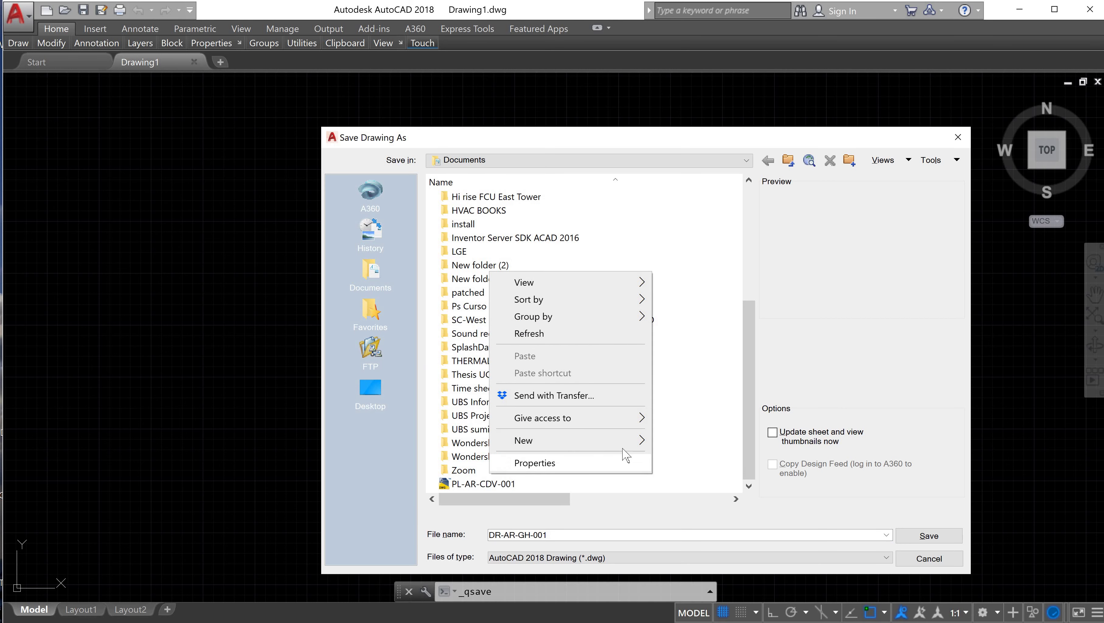
{"action": "mouse_move", "coordinate": [622, 445]}
{"action": "left_click", "coordinate": [674, 440]}
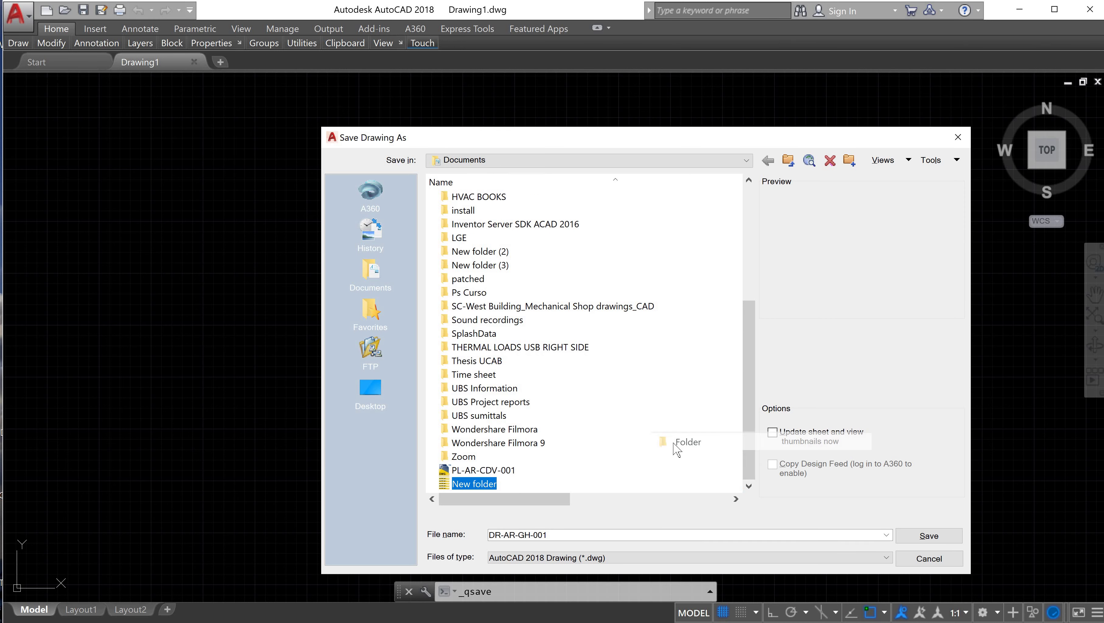
{"action": "type", "text": "PRO"}
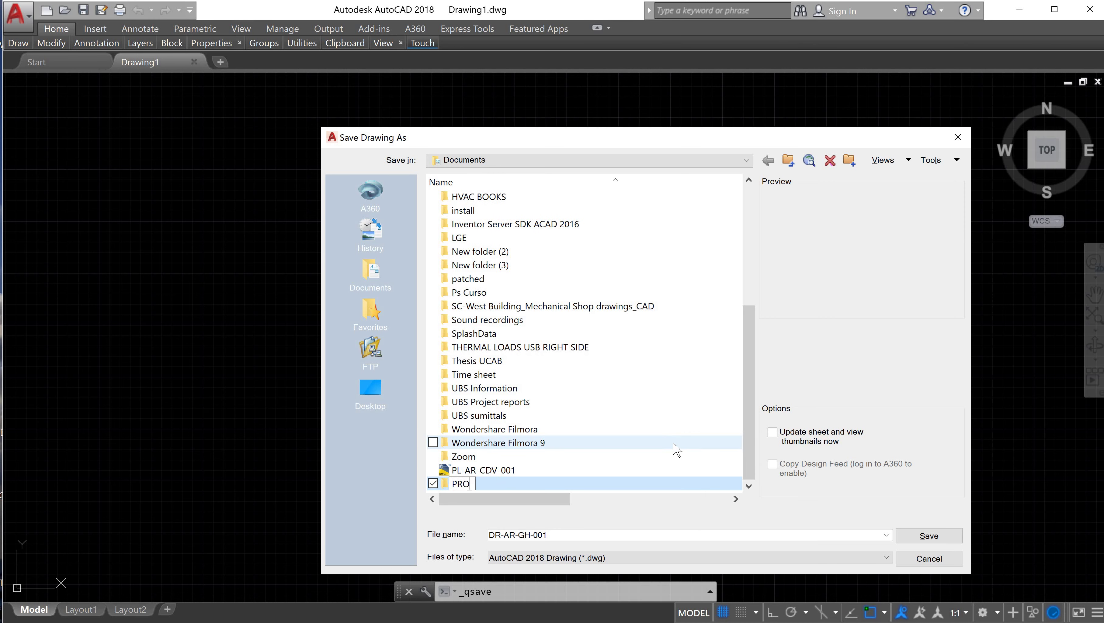
{"action": "key", "text": "BackSpace"}
{"action": "key", "text": "BackSpace"}
{"action": "key", "text": "BackSpace"}
{"action": "type", "text": "PRO-AC0"}
{"action": "key", "text": "BackSpace"}
{"action": "type", "text": "-"}
{"action": "key", "text": "BackSpace"}
{"action": "key", "text": "BackSpace"}
{"action": "key", "text": "BackSpace"}
{"action": "type", "text": "GH-AC-2020"}
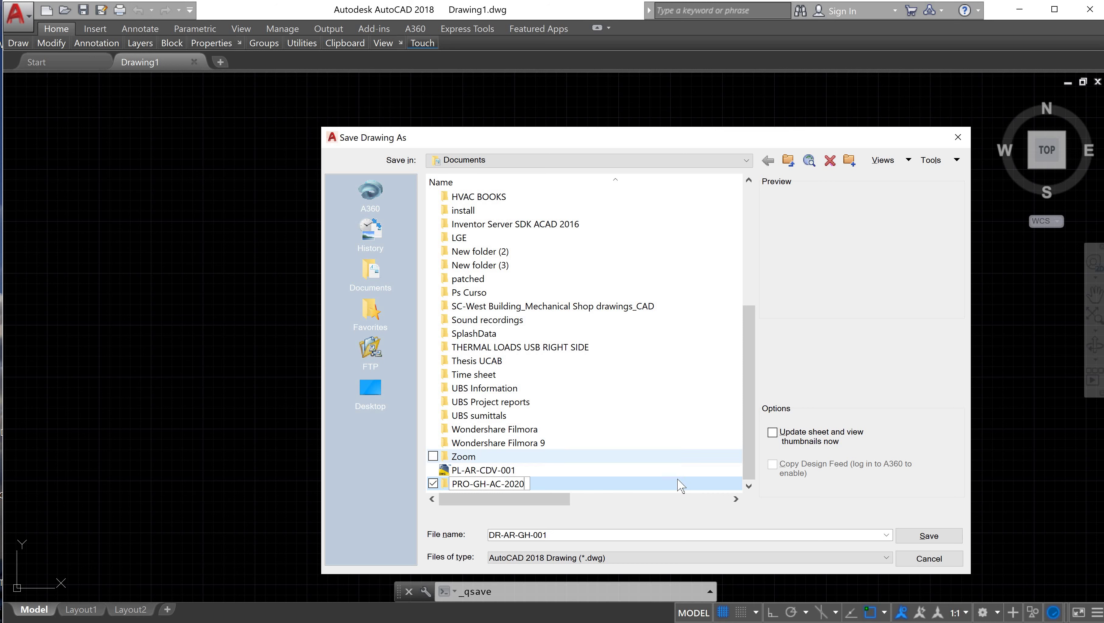
{"action": "key", "text": "Return"}
{"action": "key", "text": "Return"}
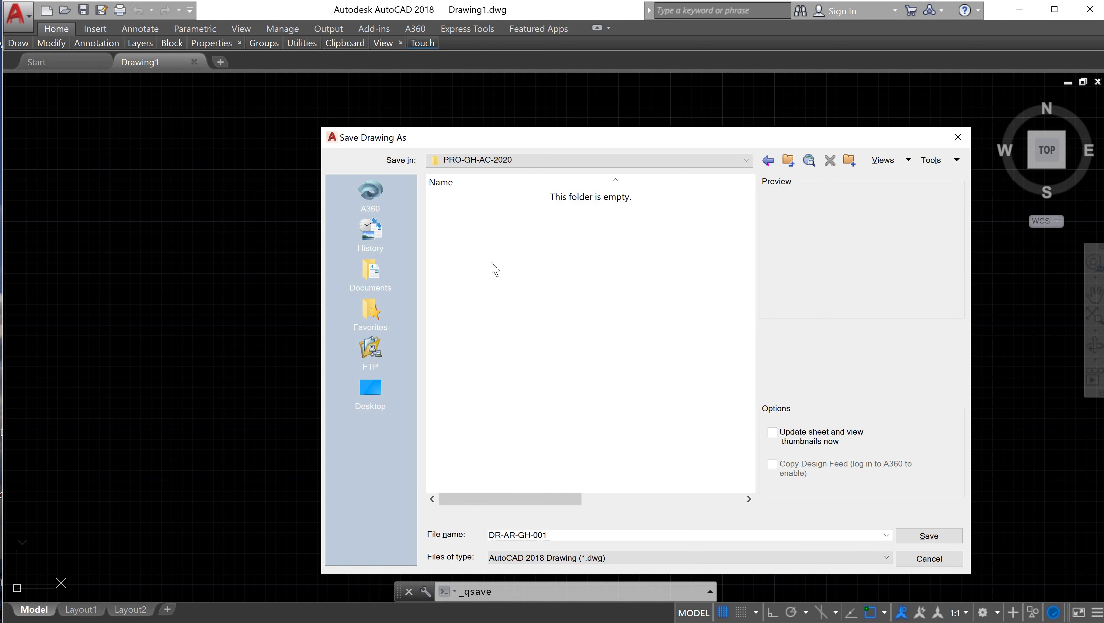
Create and open an AR-DR subfolder inside PRO-GH-AC-2020.
{"action": "right_click", "coordinate": [482, 251]}
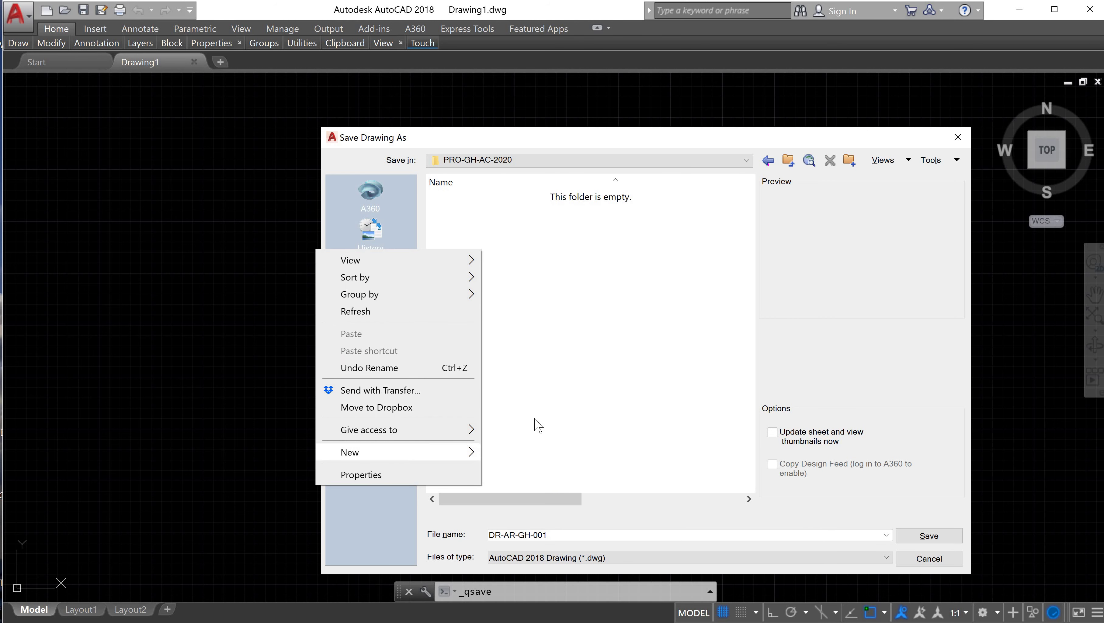
{"action": "mouse_move", "coordinate": [462, 452]}
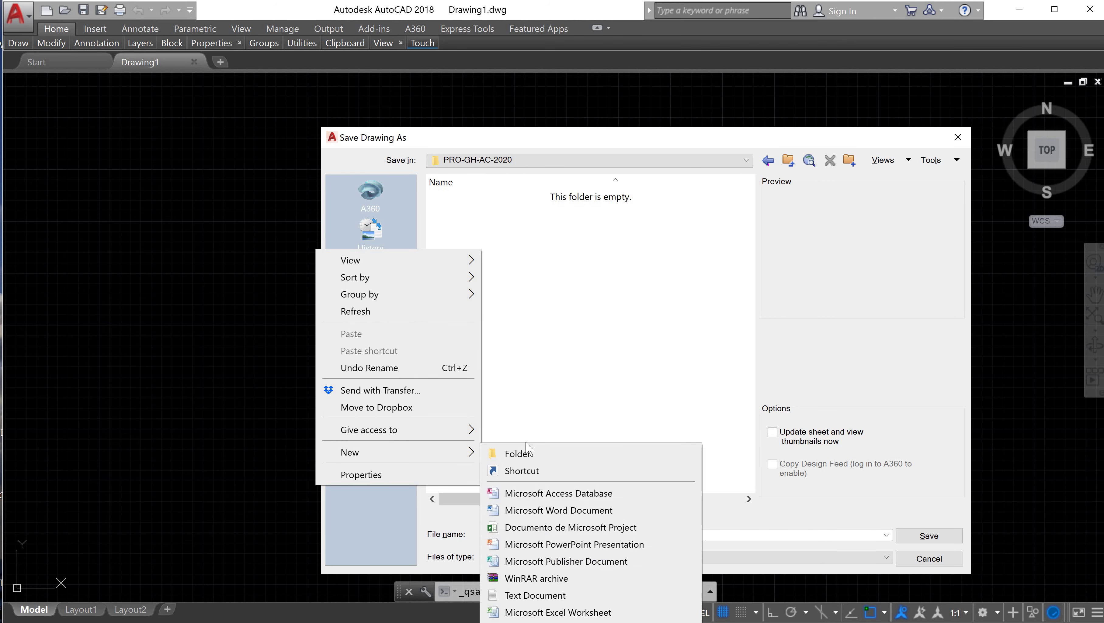
{"action": "left_click", "coordinate": [492, 454]}
{"action": "type", "text": "AR"}
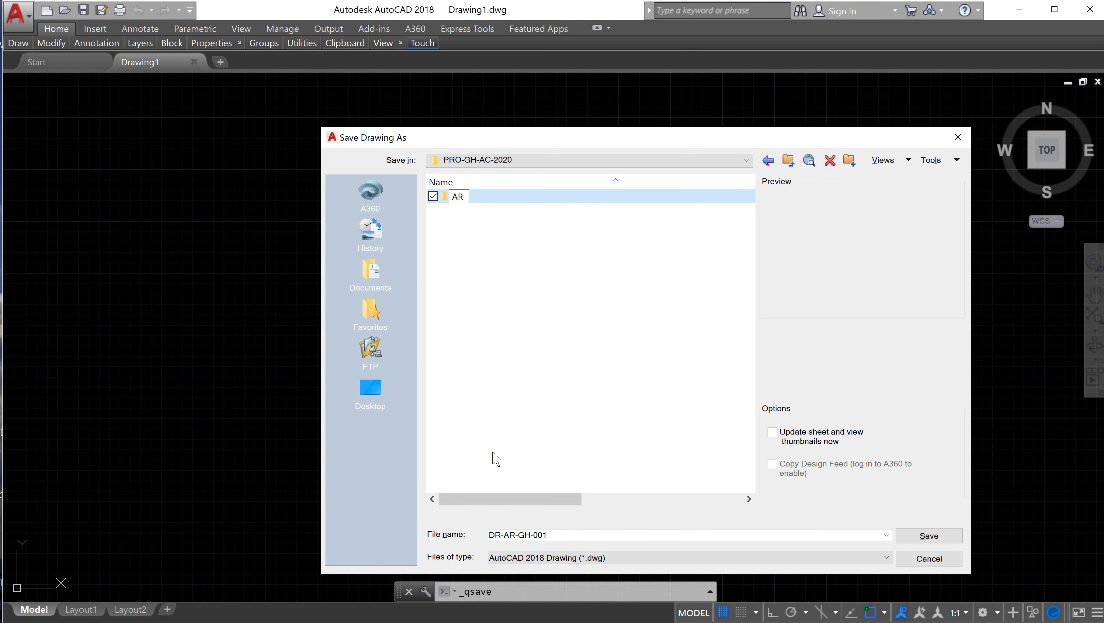
{"action": "type", "text": "-DR"}
{"action": "key", "text": "Return"}
{"action": "key", "text": "Return"}
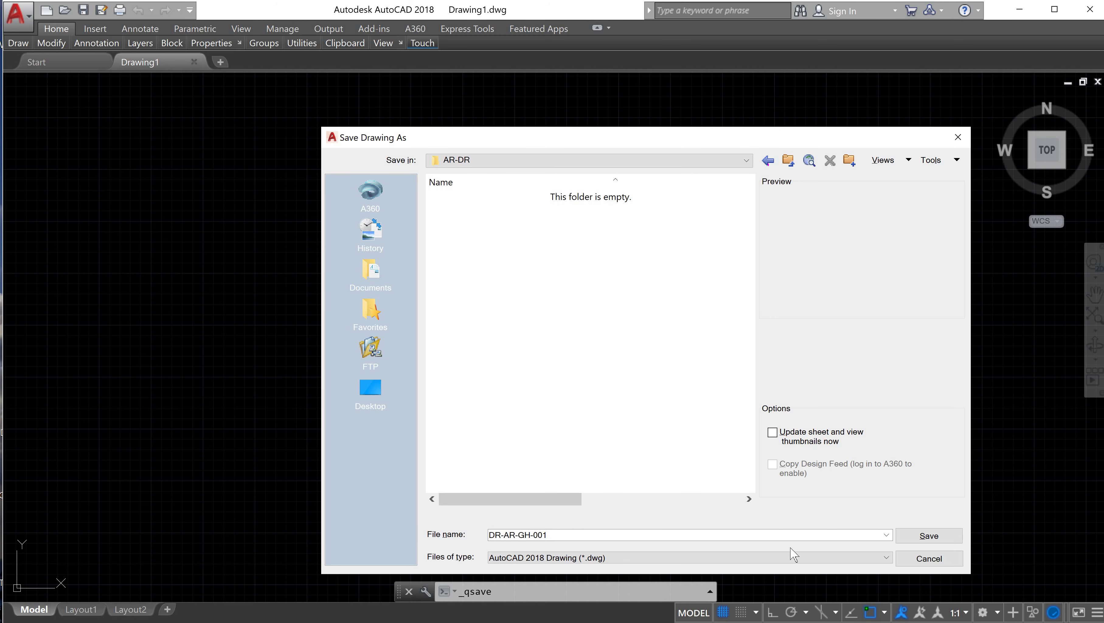
Save DR-AR-GH-001.dwg into the AR-DR folder.
{"action": "left_click", "coordinate": [933, 537]}
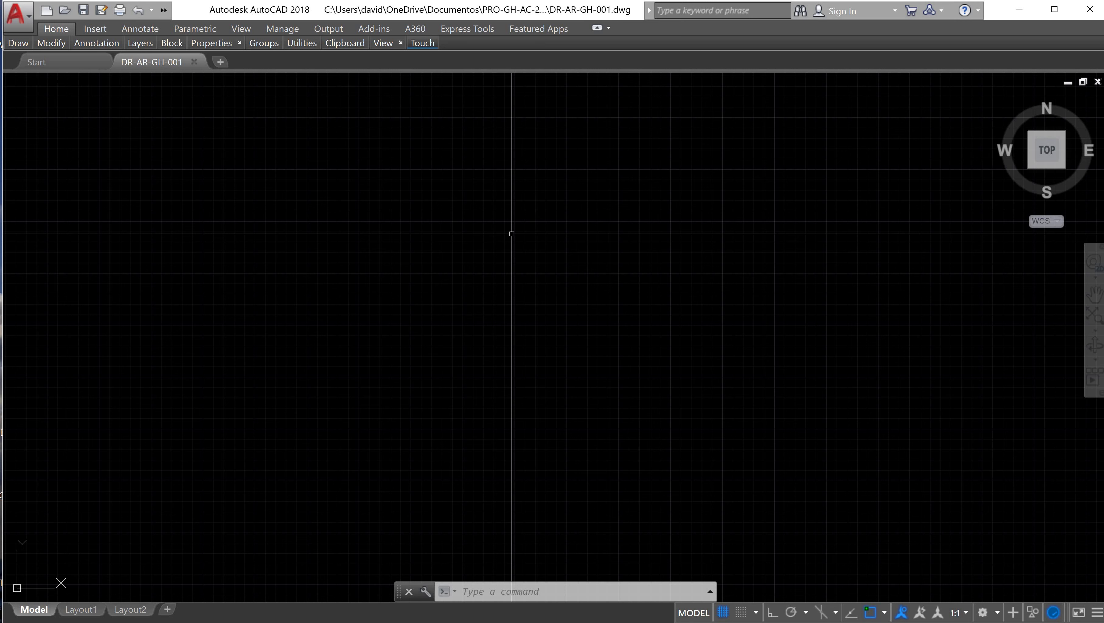
{"action": "type", "text": "U"}
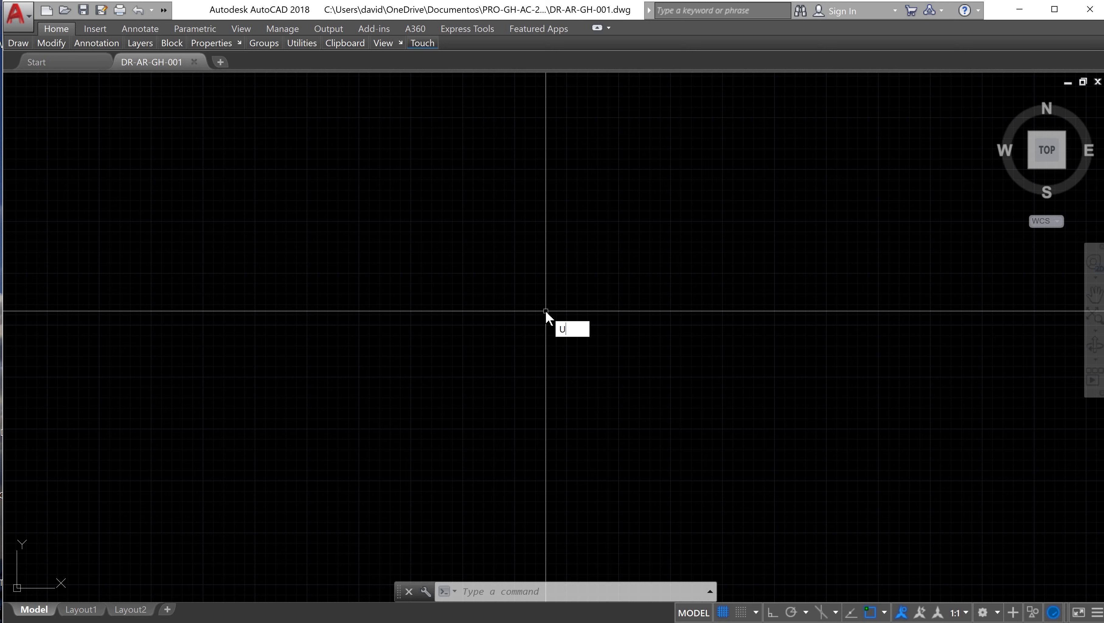
{"action": "type", "text": "NN"}
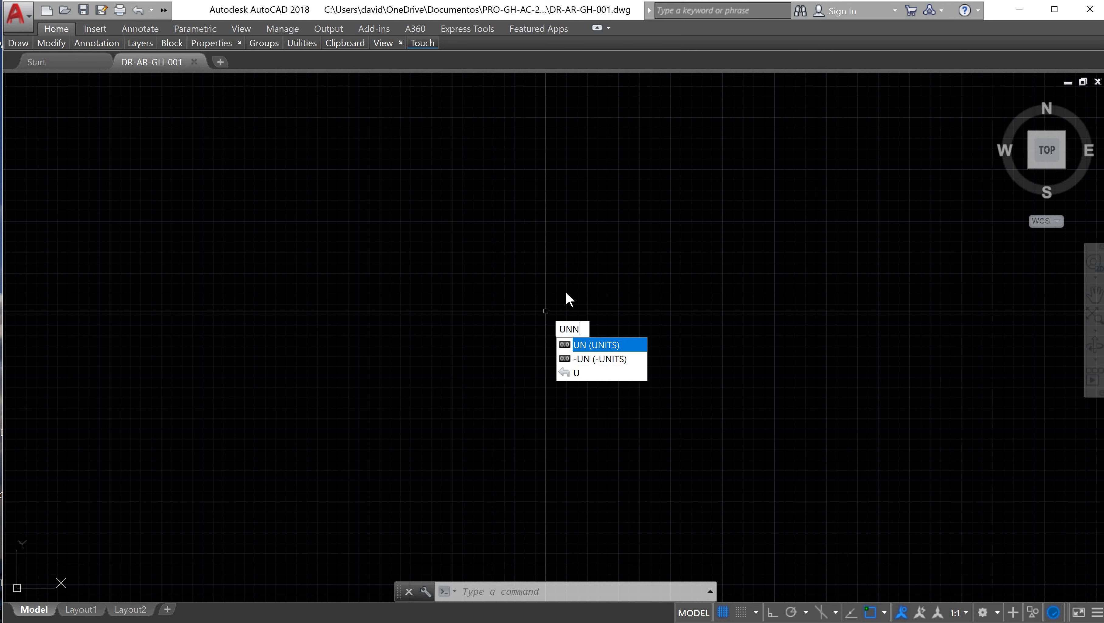
{"action": "key", "text": "BackSpace"}
{"action": "key", "text": "Return"}
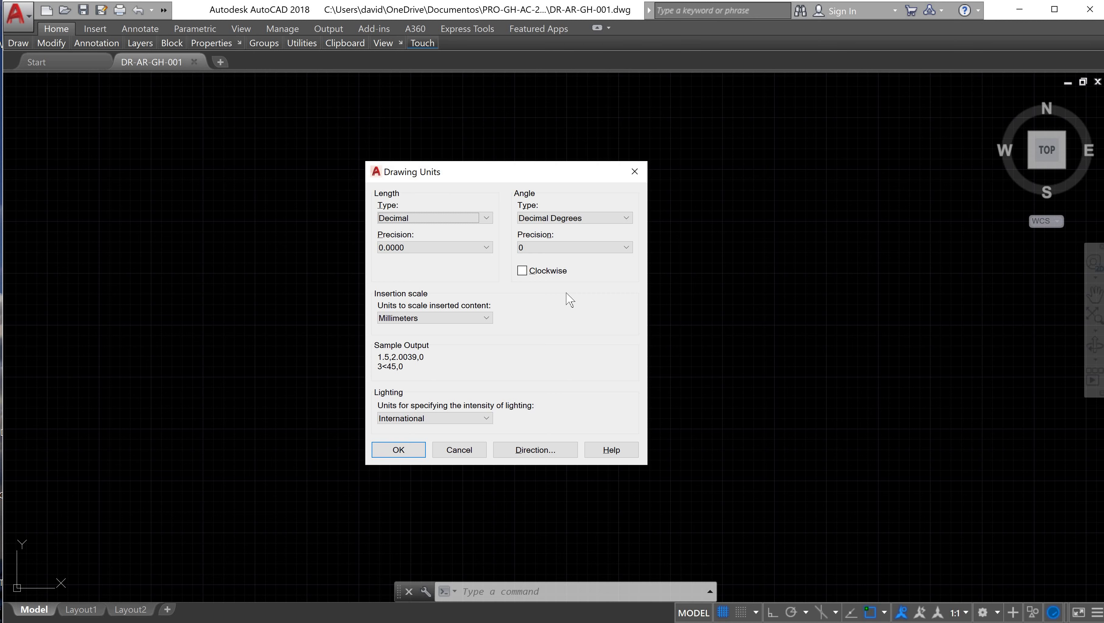
{"action": "left_click", "coordinate": [637, 166]}
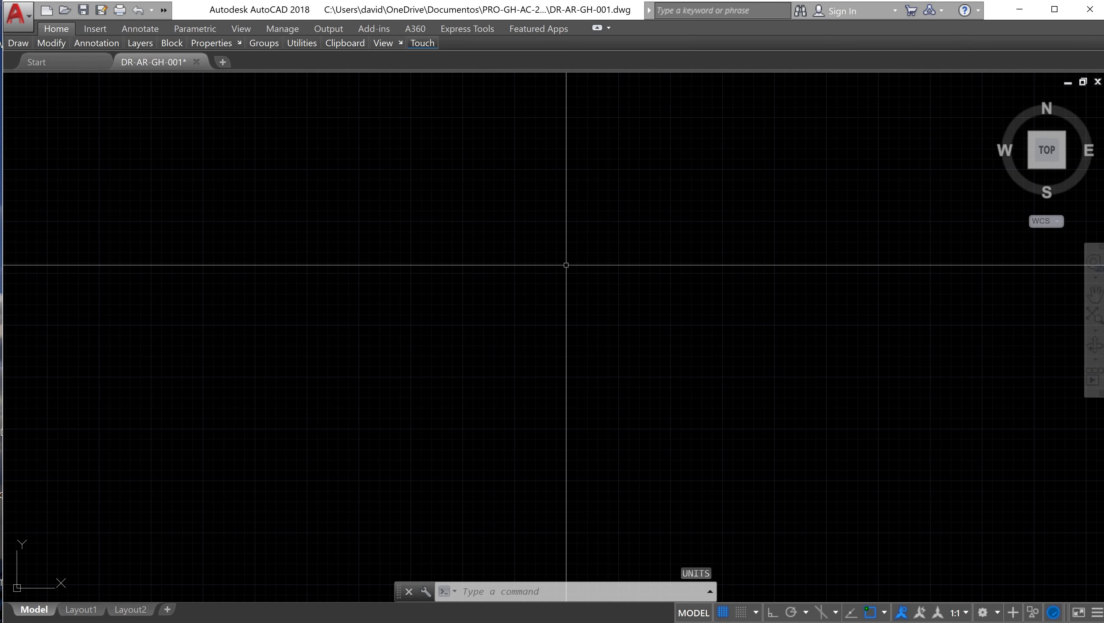
In UNITS, choose Architectural length, 0'-0 1/2" precision, Inches insertion scale and American lighting.
{"action": "type", "text": "UNITS"}
{"action": "key", "text": "Return"}
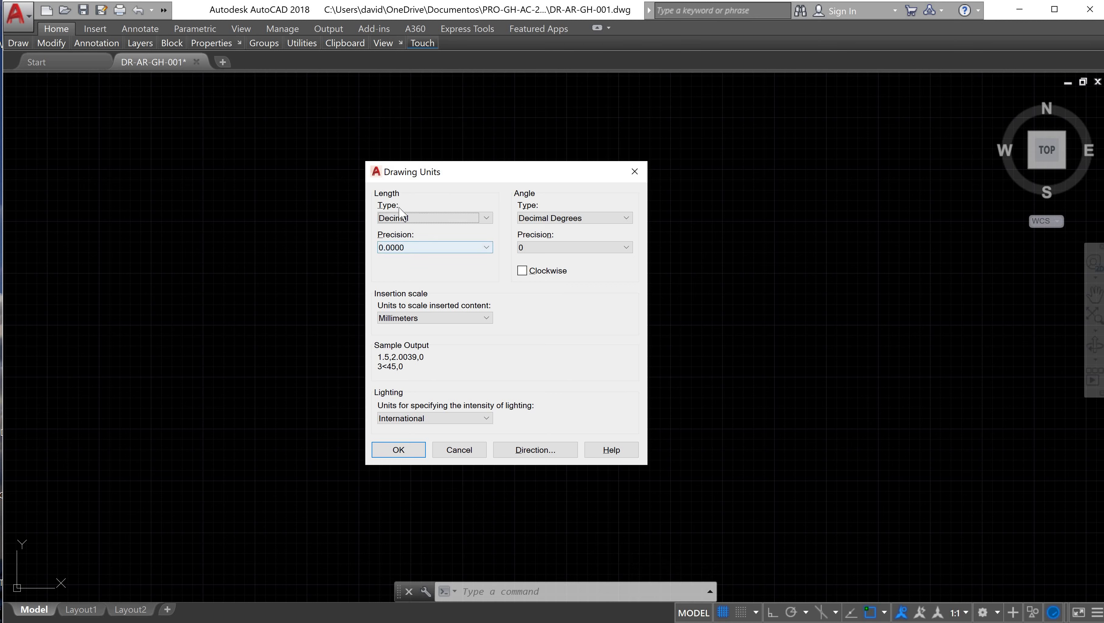
{"action": "left_click", "coordinate": [478, 222]}
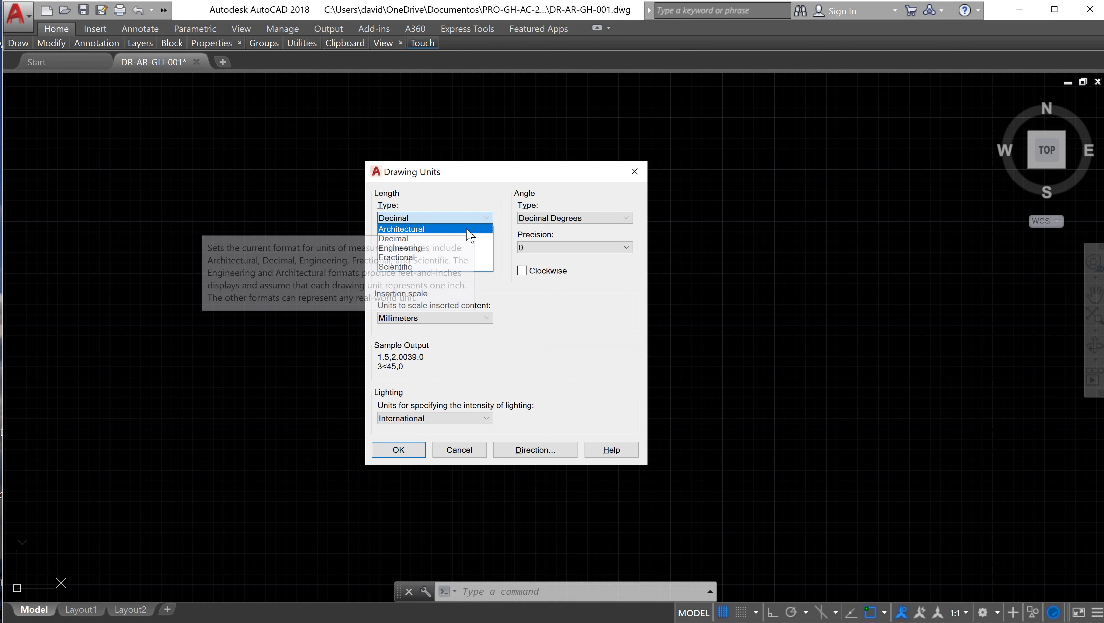
{"action": "left_click", "coordinate": [444, 231]}
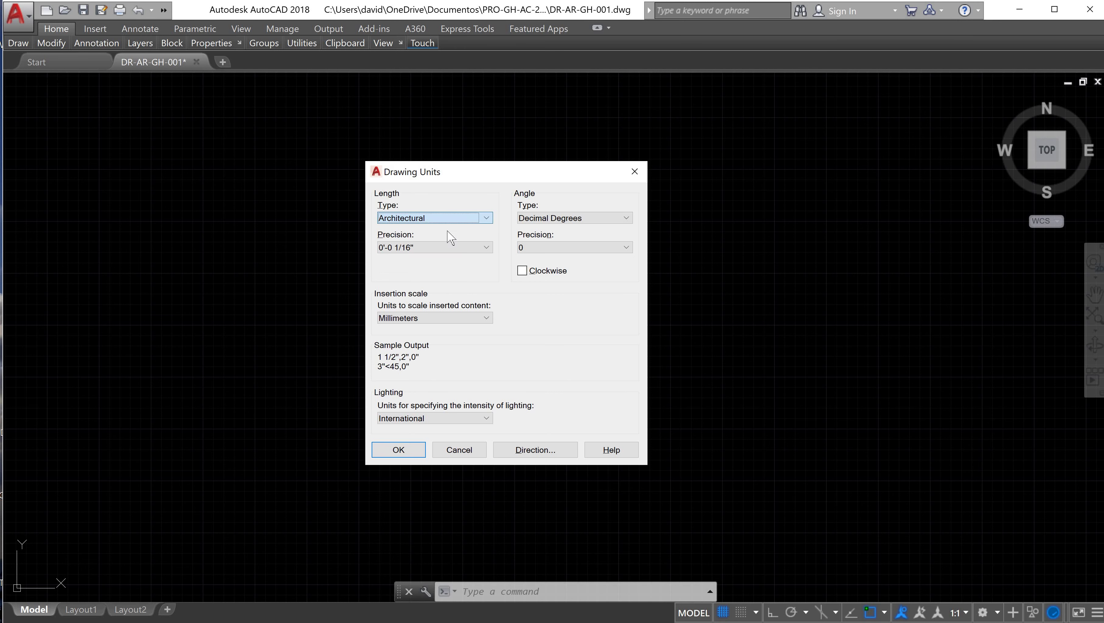
{"action": "left_click", "coordinate": [478, 249]}
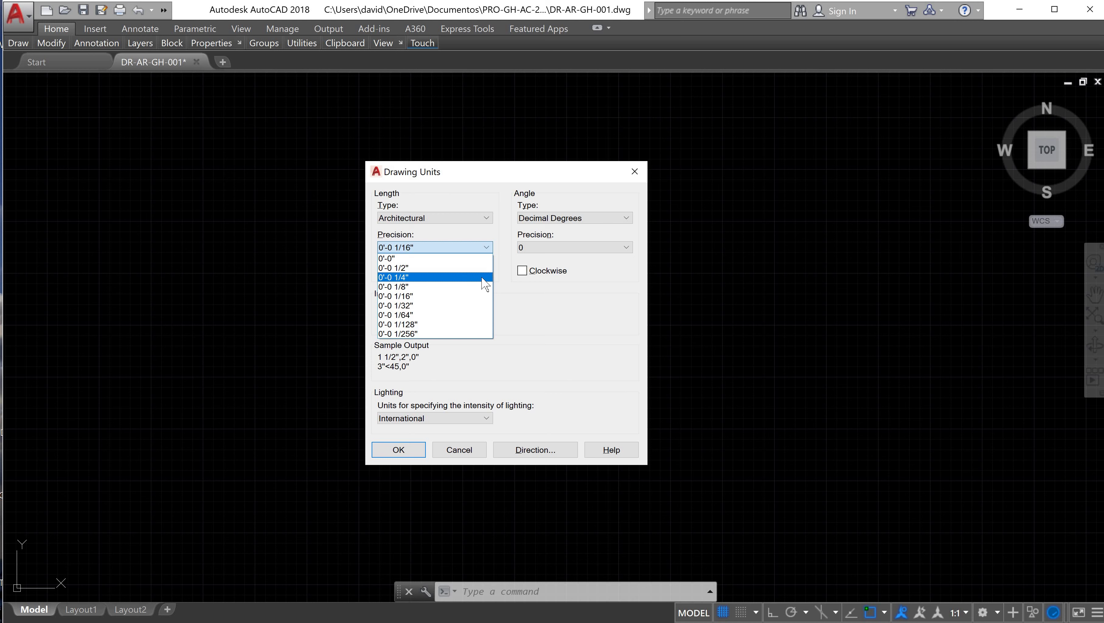
{"action": "left_click", "coordinate": [462, 268]}
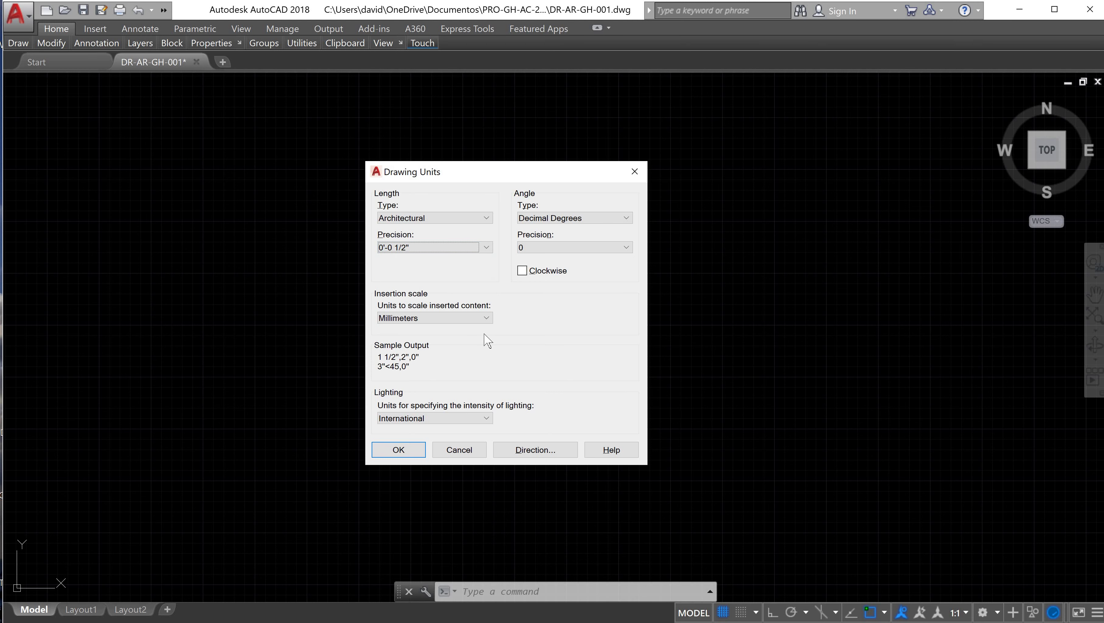
{"action": "left_click", "coordinate": [470, 321]}
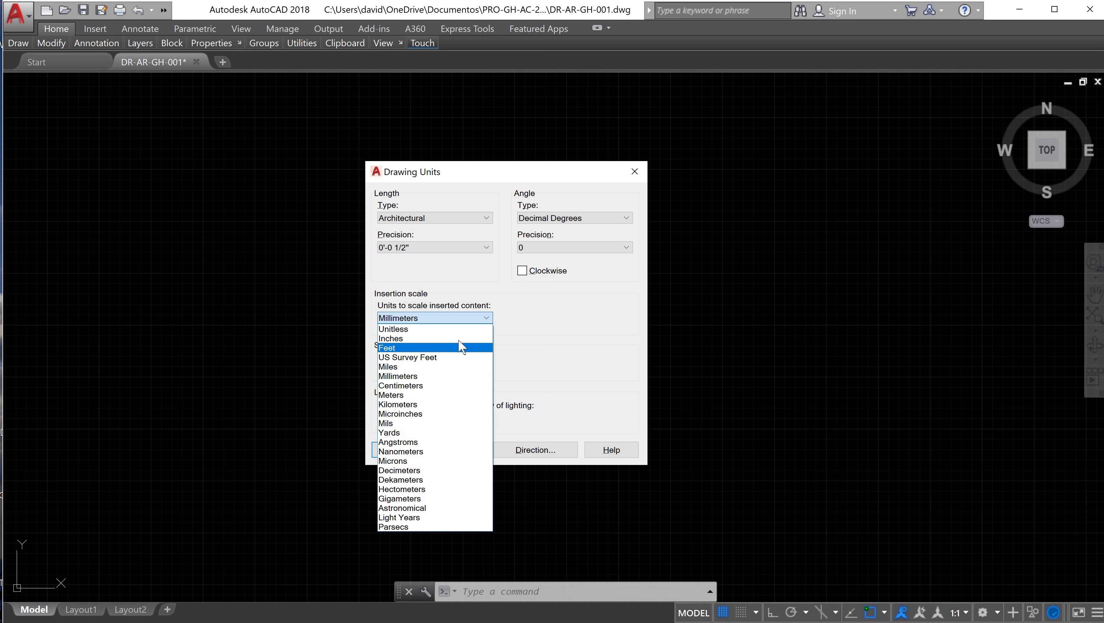
{"action": "left_click", "coordinate": [462, 339]}
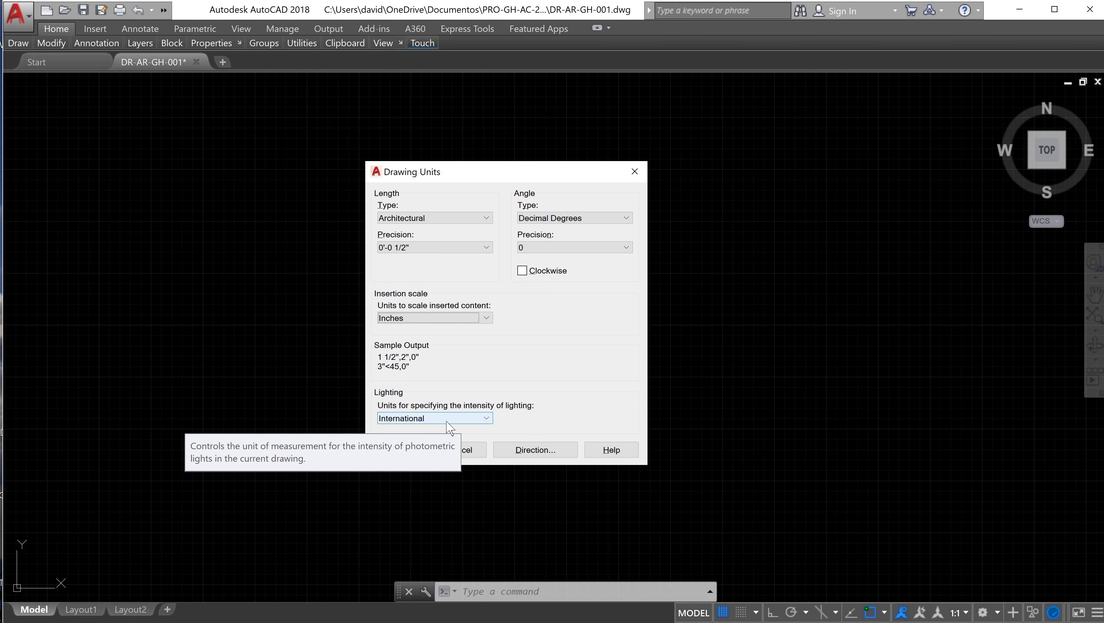
{"action": "left_click", "coordinate": [470, 421]}
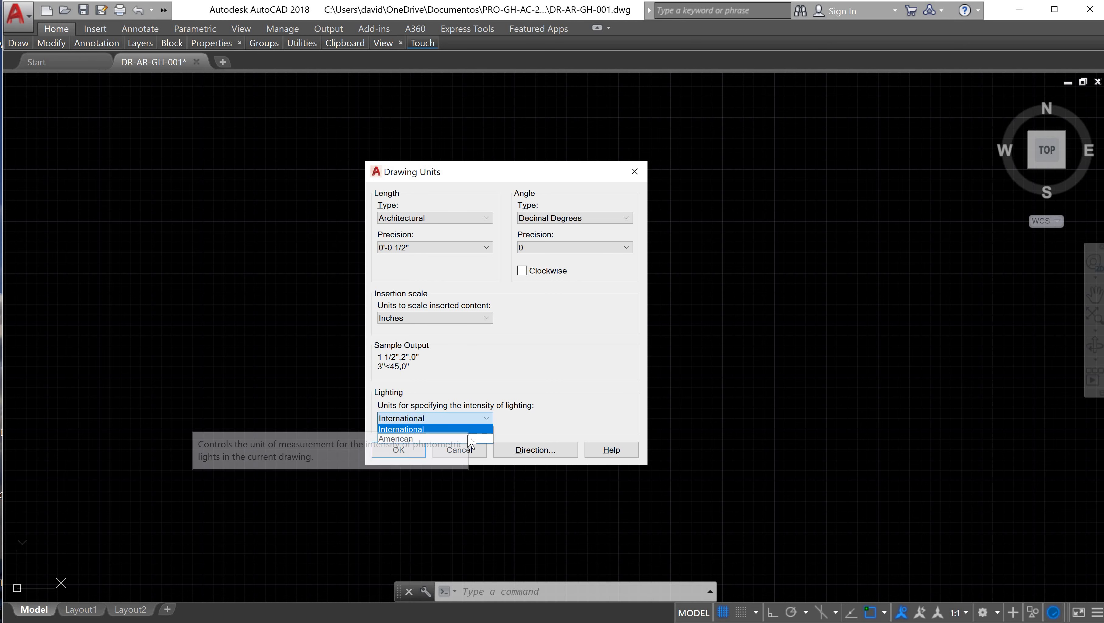
{"action": "left_click", "coordinate": [491, 420]}
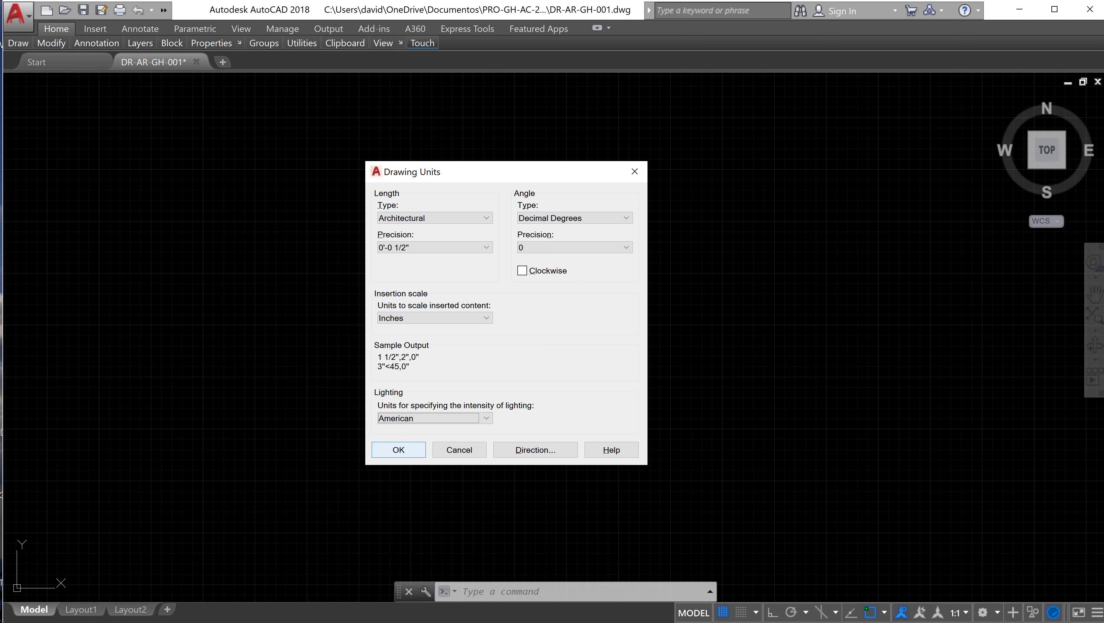
Apply the new units, then copy the floor-plan picture from slide 3 for AutoCAD.
{"action": "left_click", "coordinate": [406, 454]}
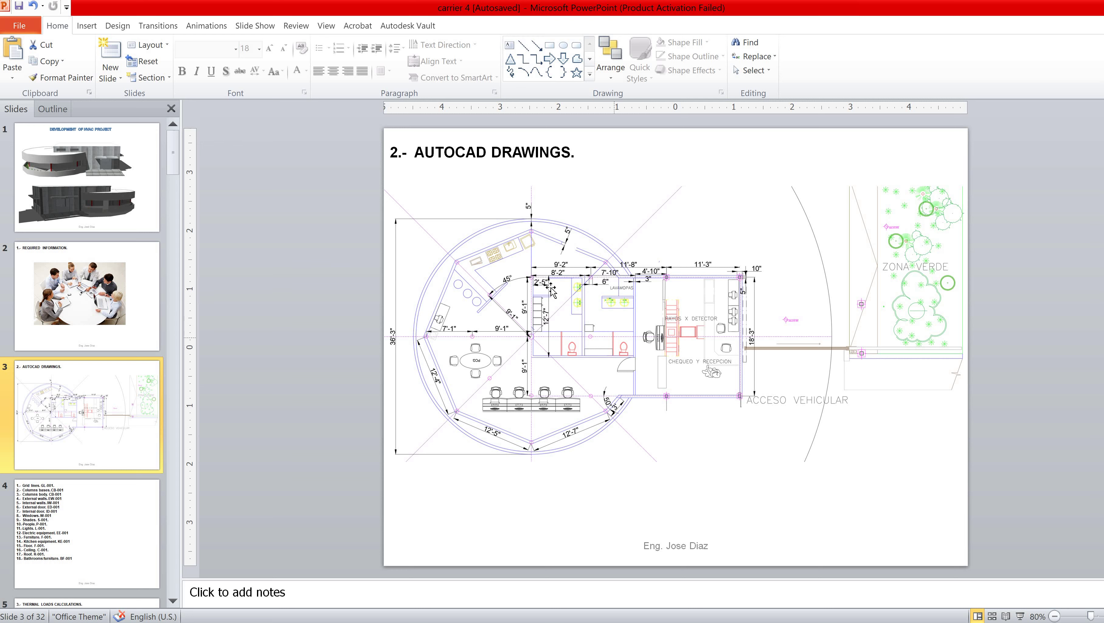
{"action": "left_click", "coordinate": [607, 331]}
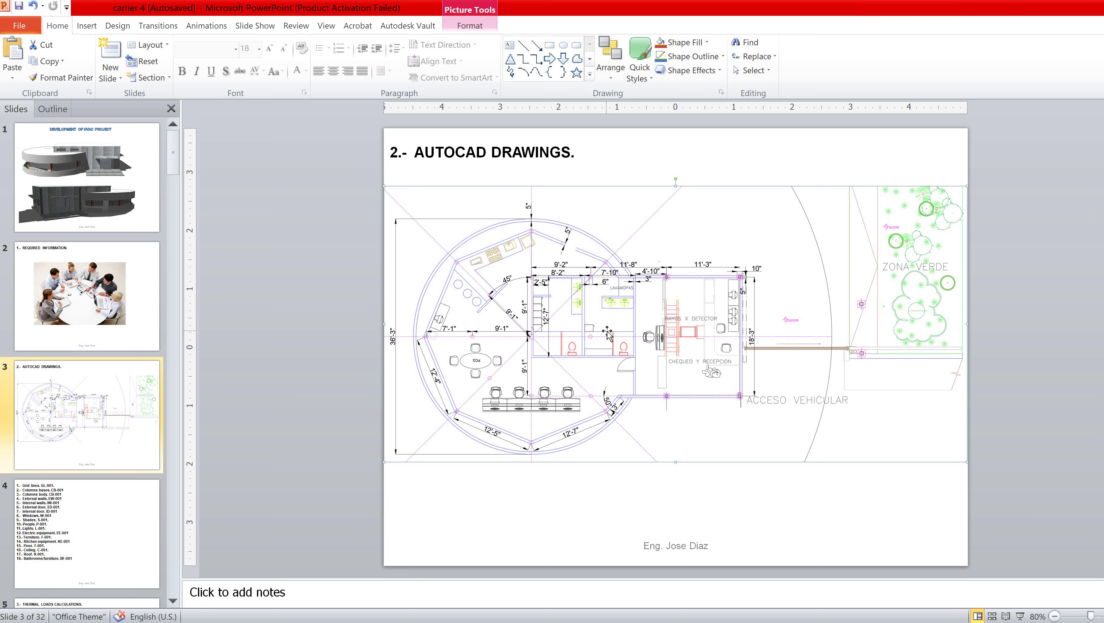
{"action": "key", "text": "alt+Tab"}
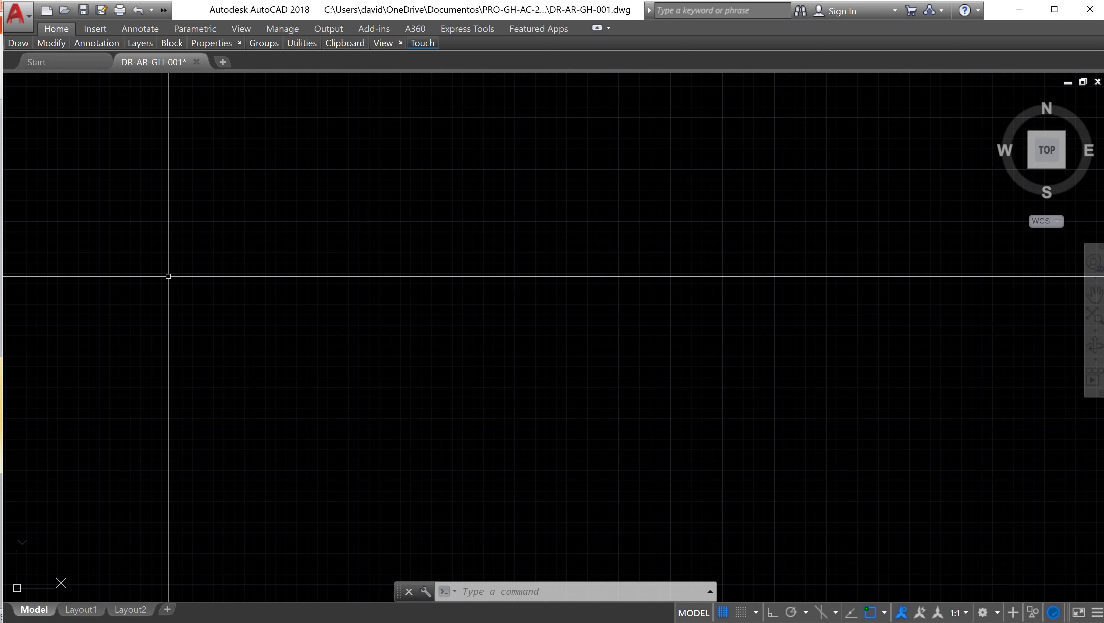
Paste the floor-plan picture at the lower left of model space, accepting the OLE text size.
{"action": "key", "text": "ctrl+v"}
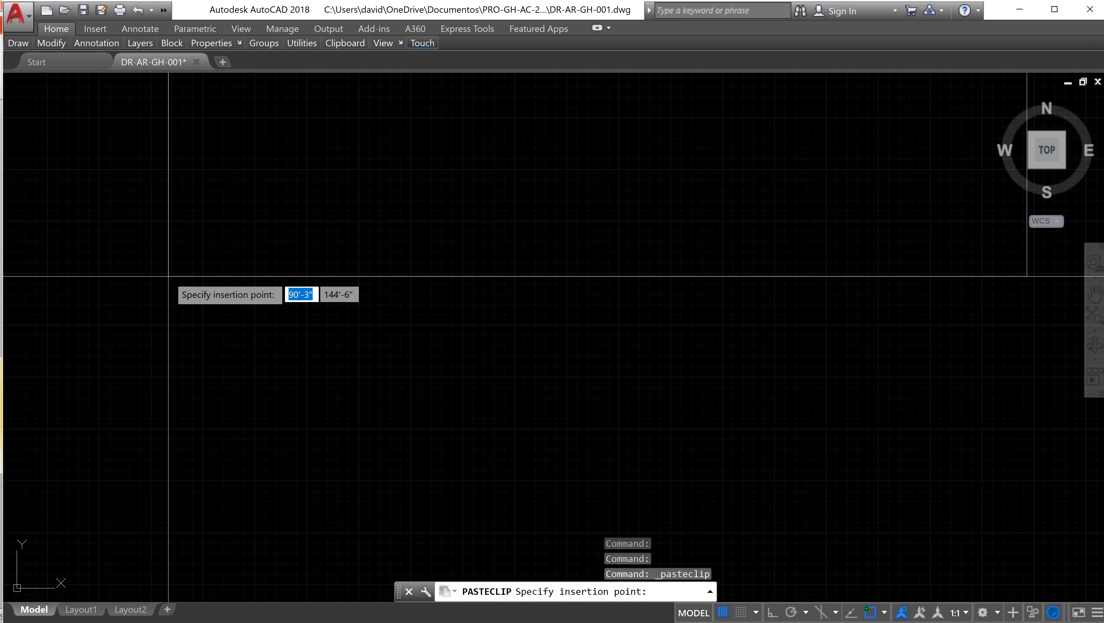
{"action": "left_click", "coordinate": [22, 505]}
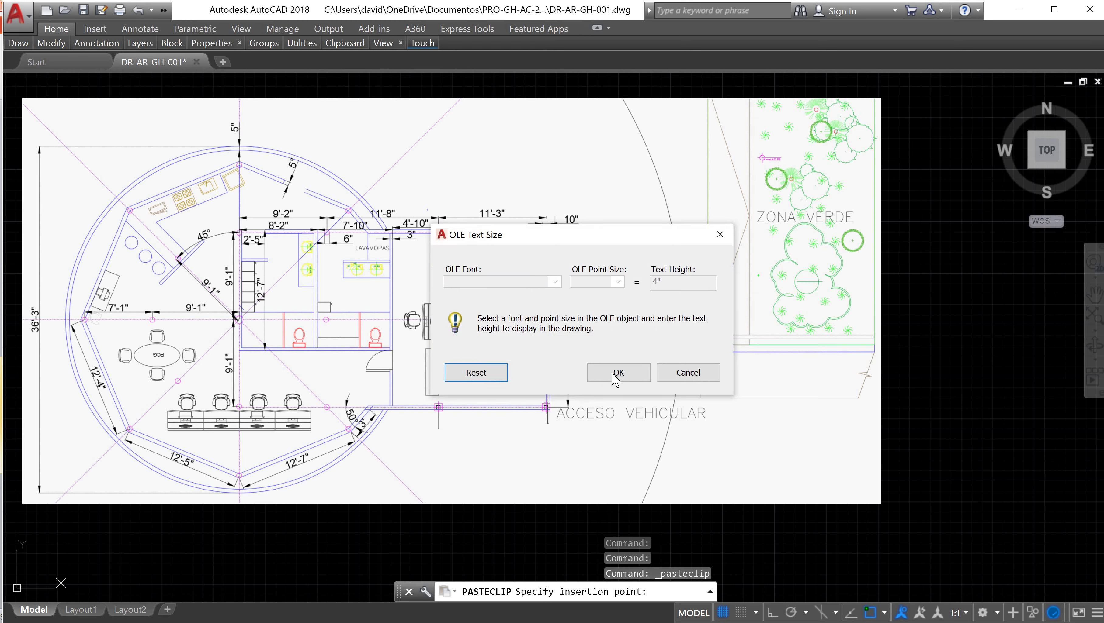
{"action": "left_click", "coordinate": [595, 373]}
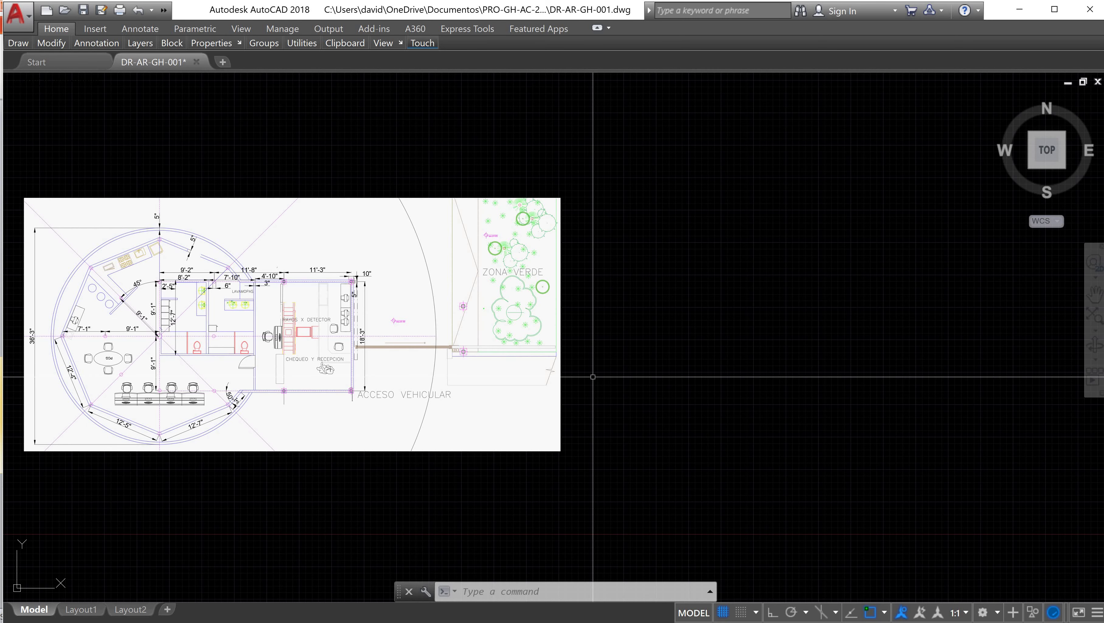
{"action": "mouse_move", "coordinate": [590, 388]}
{"action": "middle_mouse_down"}
{"action": "mouse_move", "coordinate": [688, 385]}
{"action": "mouse_move", "coordinate": [552, 392]}
{"action": "mouse_move", "coordinate": [896, 382]}
{"action": "middle_mouse_up"}
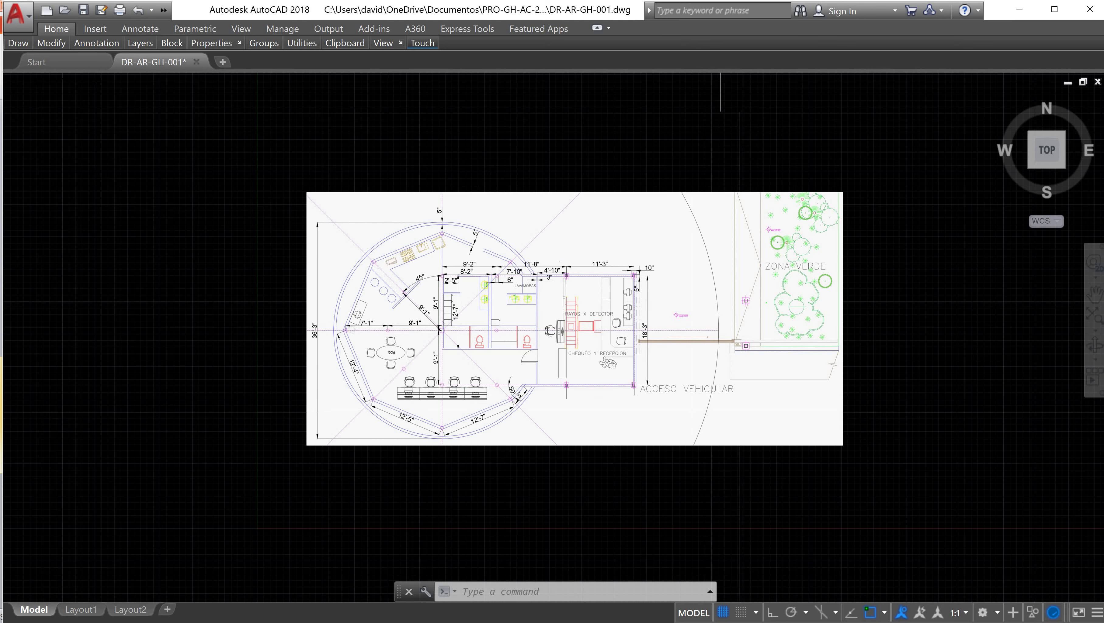
{"action": "mouse_move", "coordinate": [724, 429]}
{"action": "middle_mouse_down"}
{"action": "mouse_move", "coordinate": [626, 434]}
{"action": "mouse_move", "coordinate": [510, 419]}
{"action": "middle_mouse_up"}
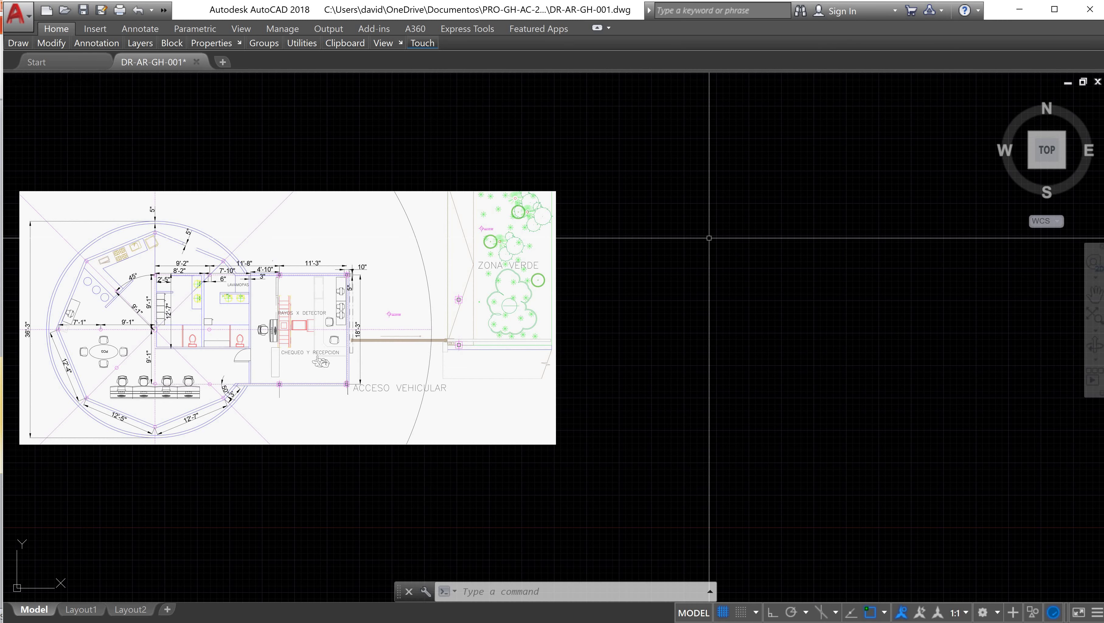
Zoom into the pasted plan to read its rooms, then zoom out and pan across its right half.
{"action": "scroll", "coordinate": [317, 386], "scroll_direction": "up", "scroll_amount": 2}
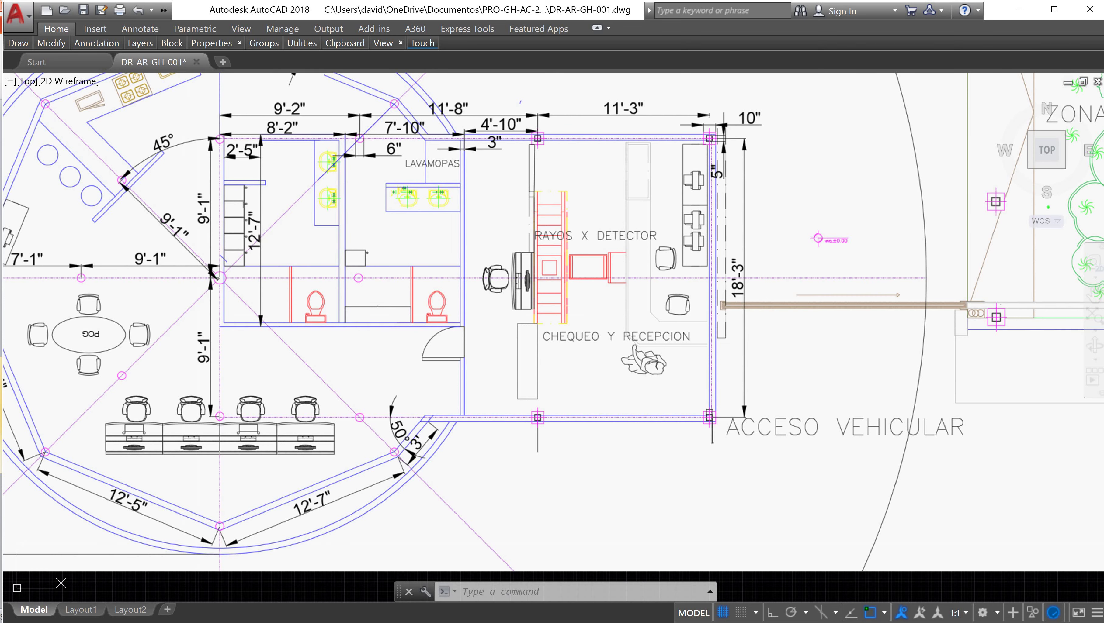
{"action": "scroll", "coordinate": [428, 339], "scroll_direction": "down", "scroll_amount": 3}
{"action": "mouse_move", "coordinate": [427, 339]}
{"action": "middle_mouse_down"}
{"action": "mouse_move", "coordinate": [345, 390]}
{"action": "mouse_move", "coordinate": [291, 387]}
{"action": "middle_mouse_up"}
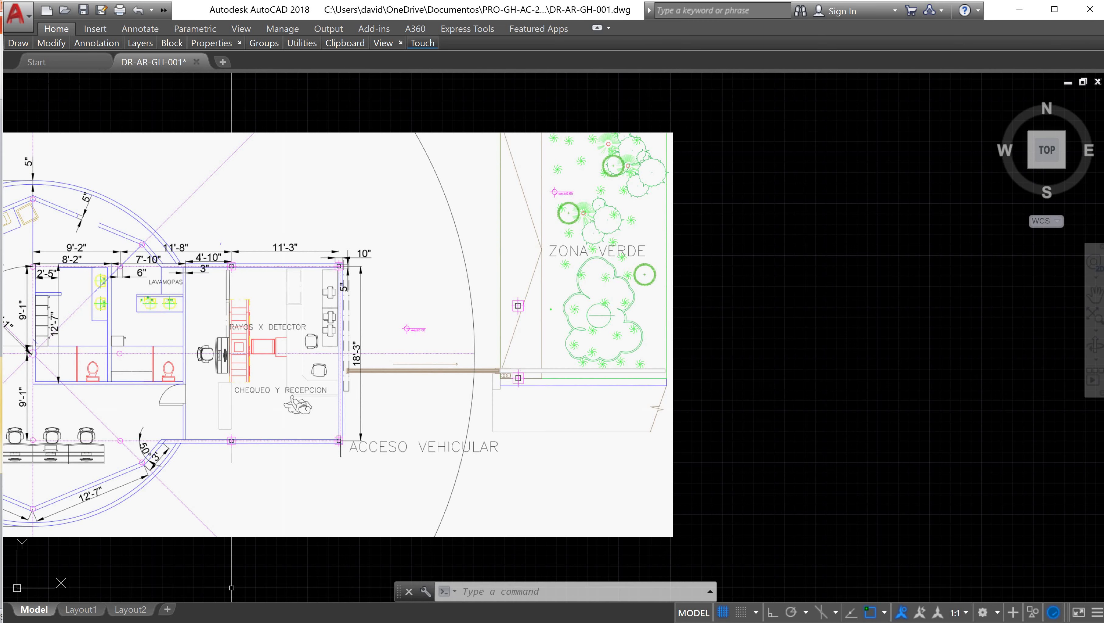
Review slide 4's list of layer codes, highlighting GL-001, then return to AutoCAD.
{"action": "key", "text": "alt+Tab"}
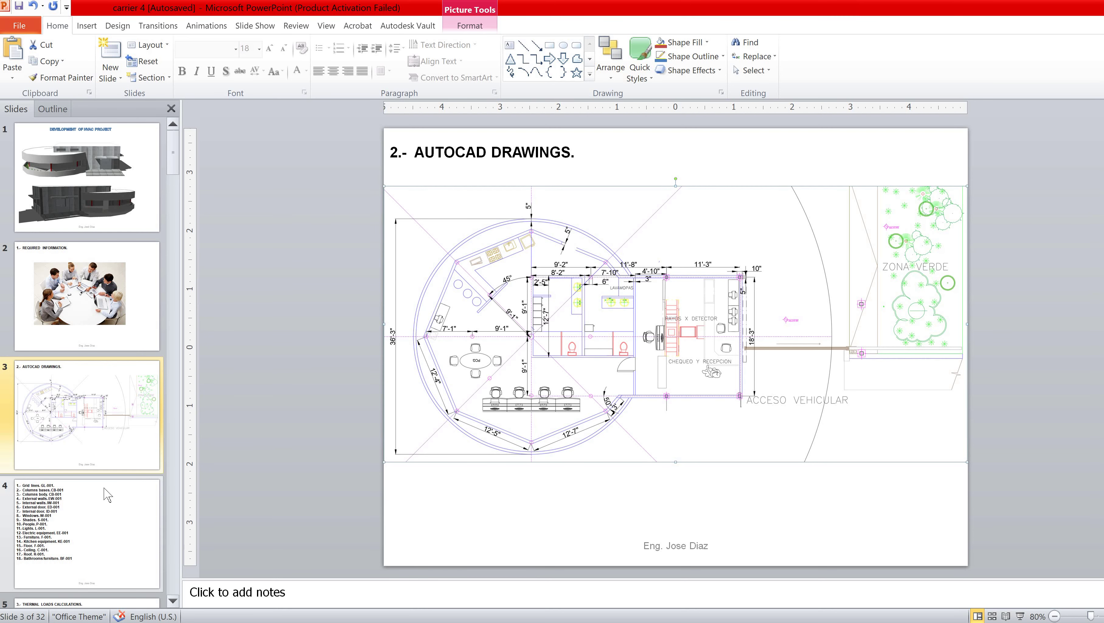
{"action": "left_click", "coordinate": [93, 519]}
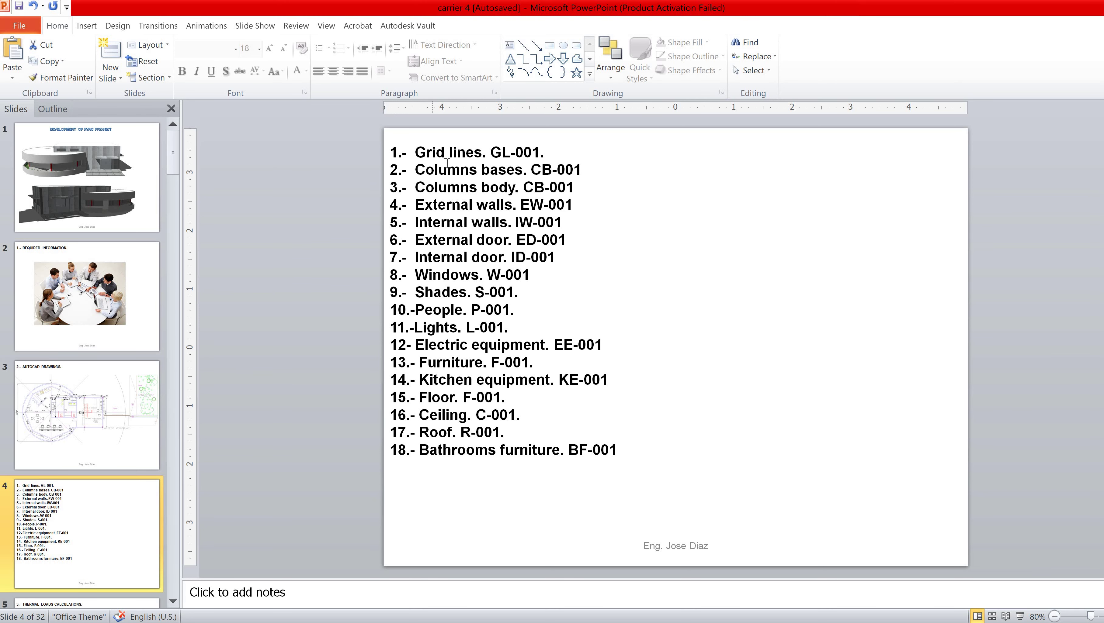
{"action": "left_click_drag", "start_coordinate": [490, 152], "coordinate": [551, 152]}
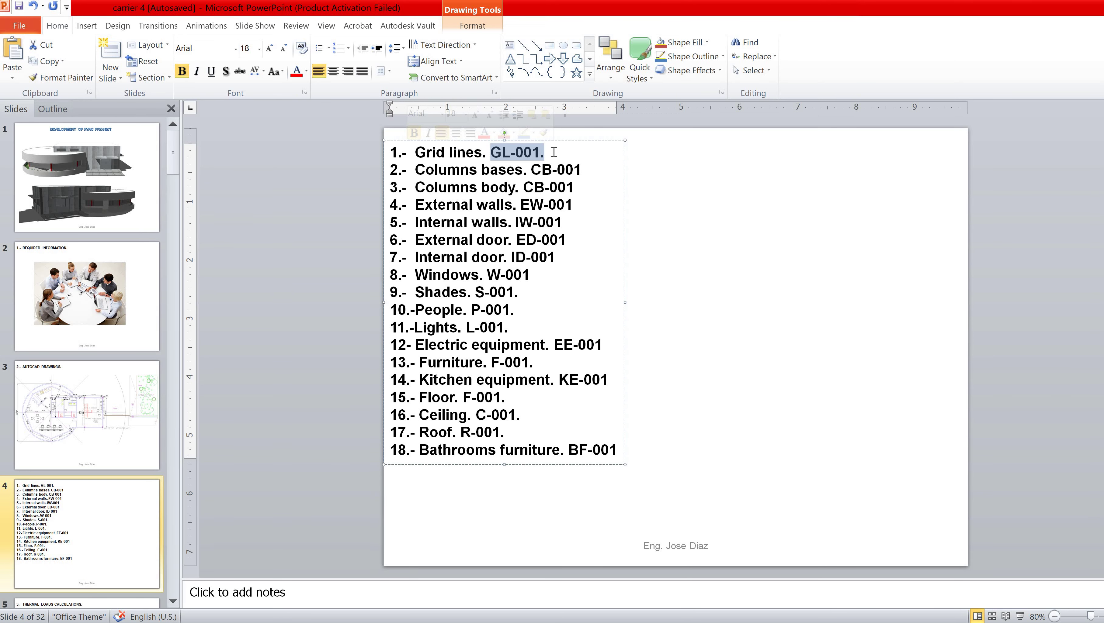
{"action": "left_click", "coordinate": [545, 222]}
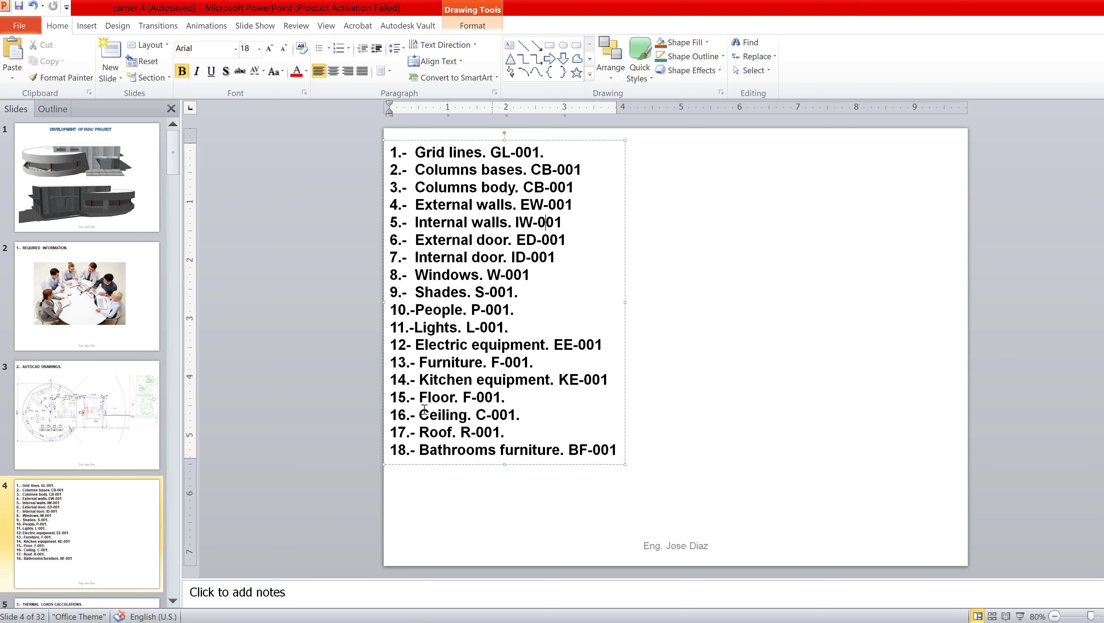
{"action": "mouse_move", "coordinate": [217, 622]}
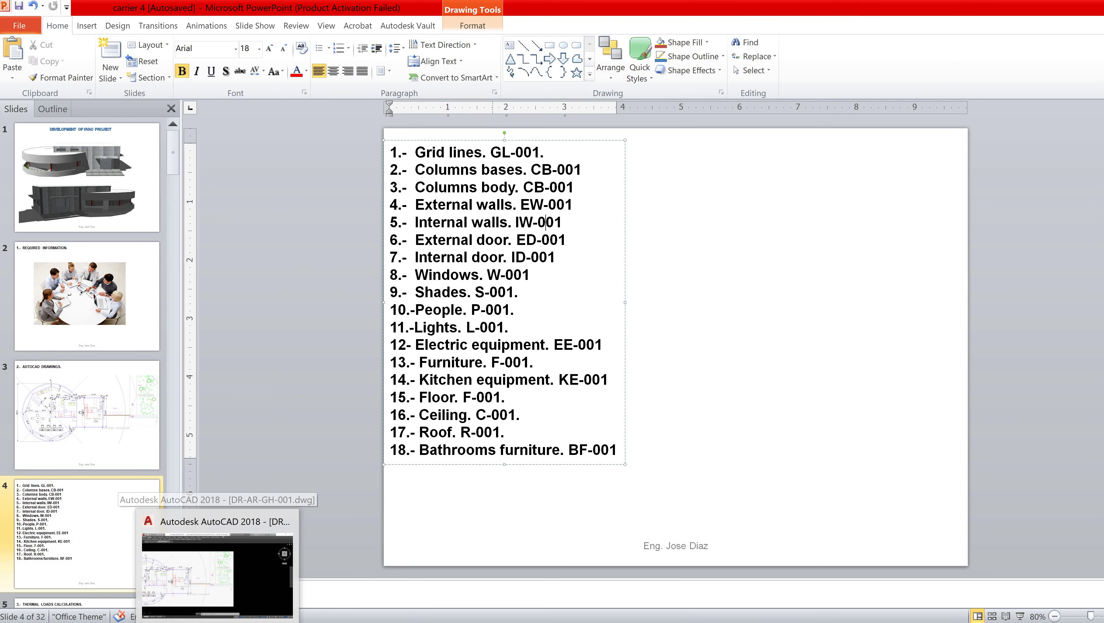
{"action": "left_click", "coordinate": [240, 600]}
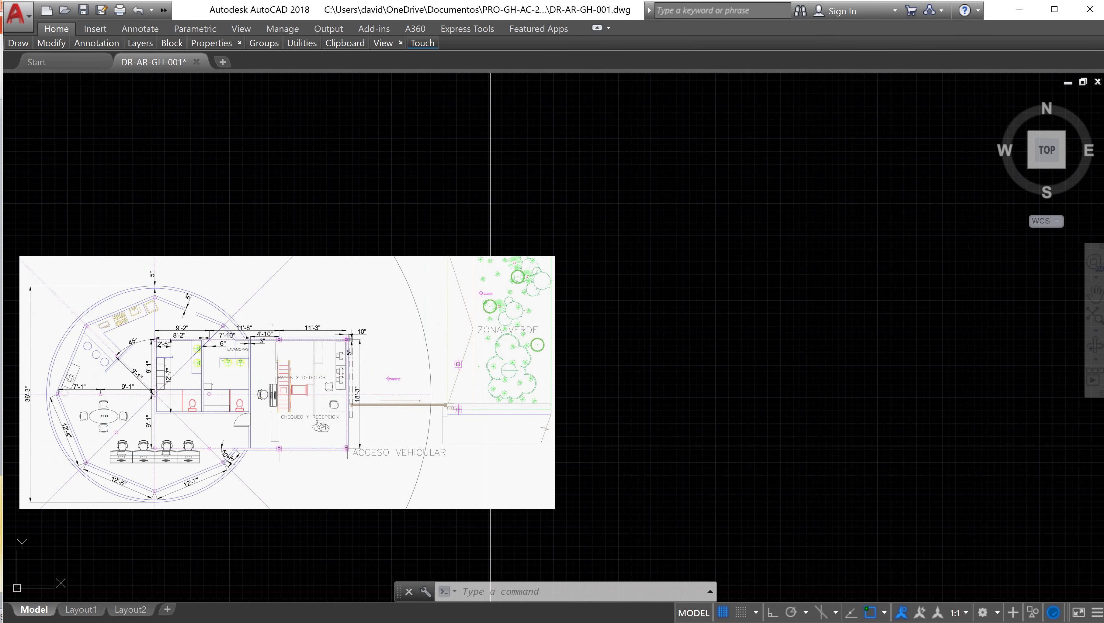
Create a new layer named GL-001 in the Layer Properties Manager.
{"action": "middle_click_drag", "start_coordinate": [490, 446], "coordinate": [496, 395]}
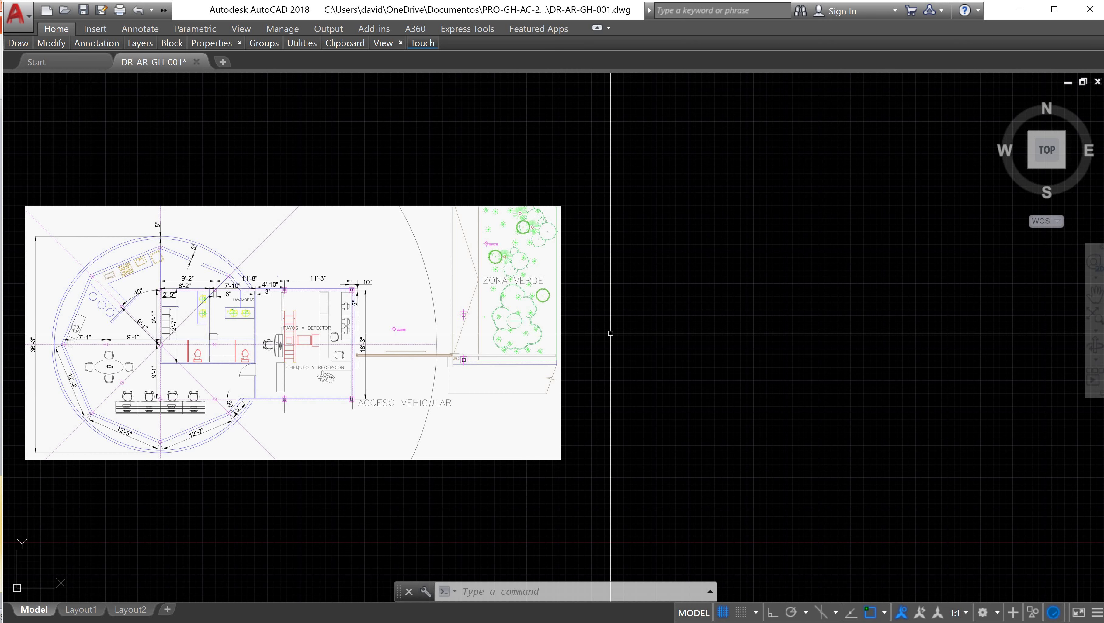
{"action": "type", "text": "LAYER"}
{"action": "key", "text": "Return"}
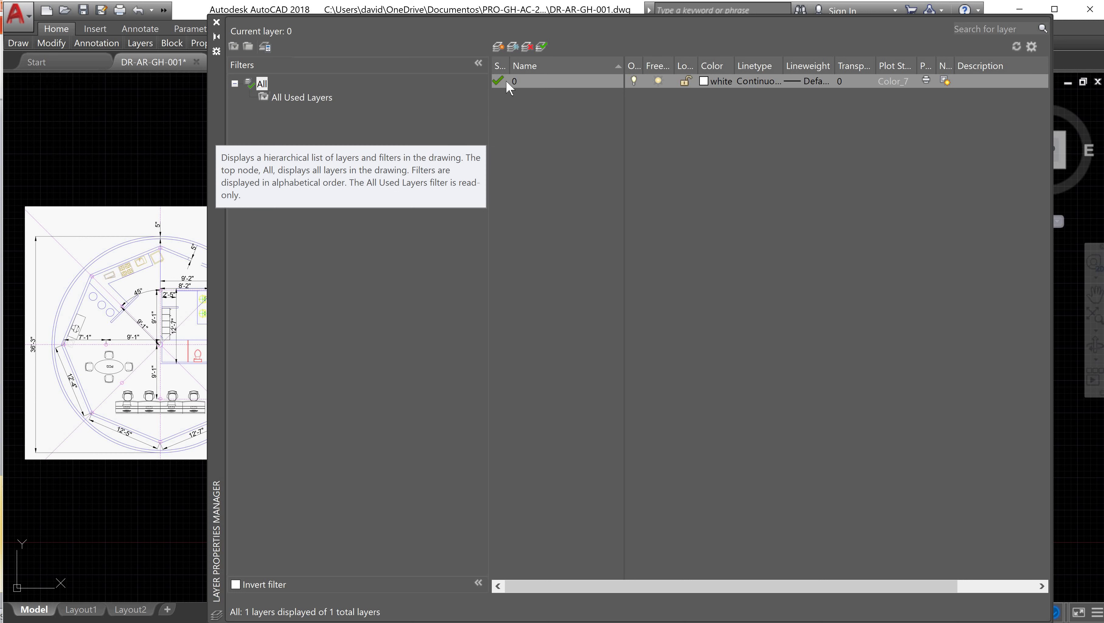
{"action": "left_click", "coordinate": [499, 47]}
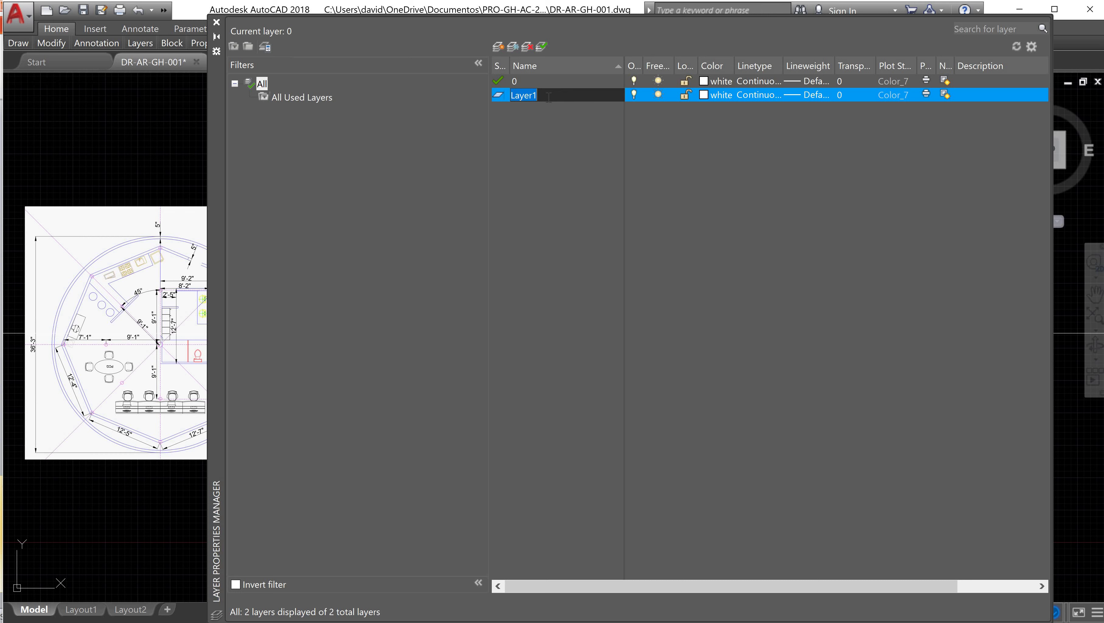
{"action": "type", "text": "g"}
{"action": "key", "text": "BackSpace"}
{"action": "type", "text": "GL-001"}
{"action": "left_click", "coordinate": [708, 93]}
Colour GL-001 green, leaving its Default lineweight and Continuous linetype unchanged.
{"action": "left_click", "coordinate": [709, 96]}
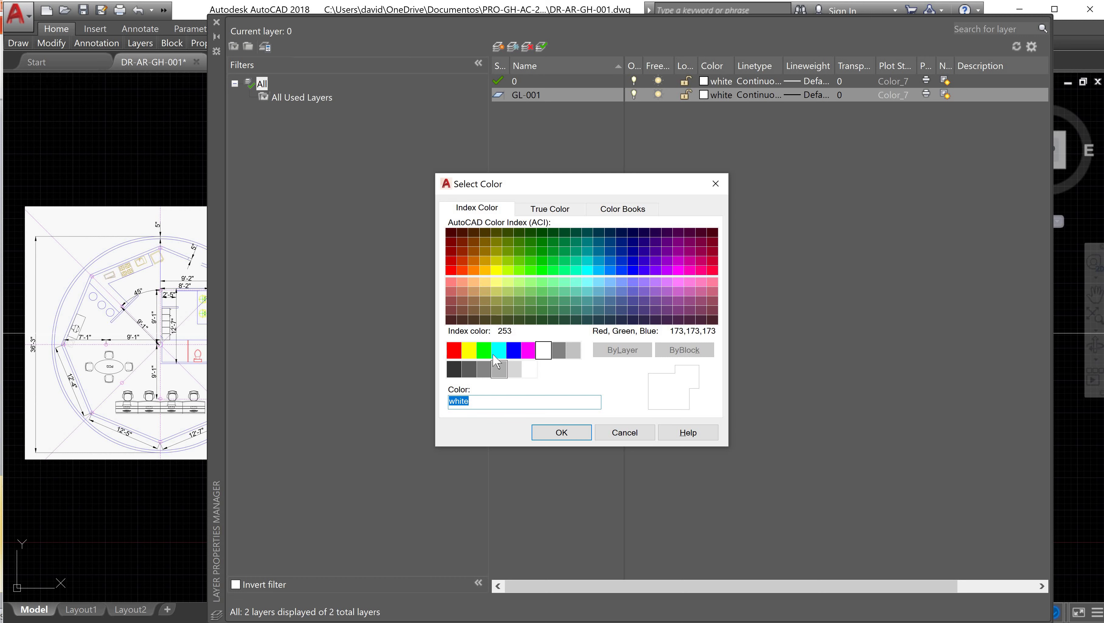
{"action": "left_click", "coordinate": [483, 350]}
{"action": "left_click", "coordinate": [561, 433]}
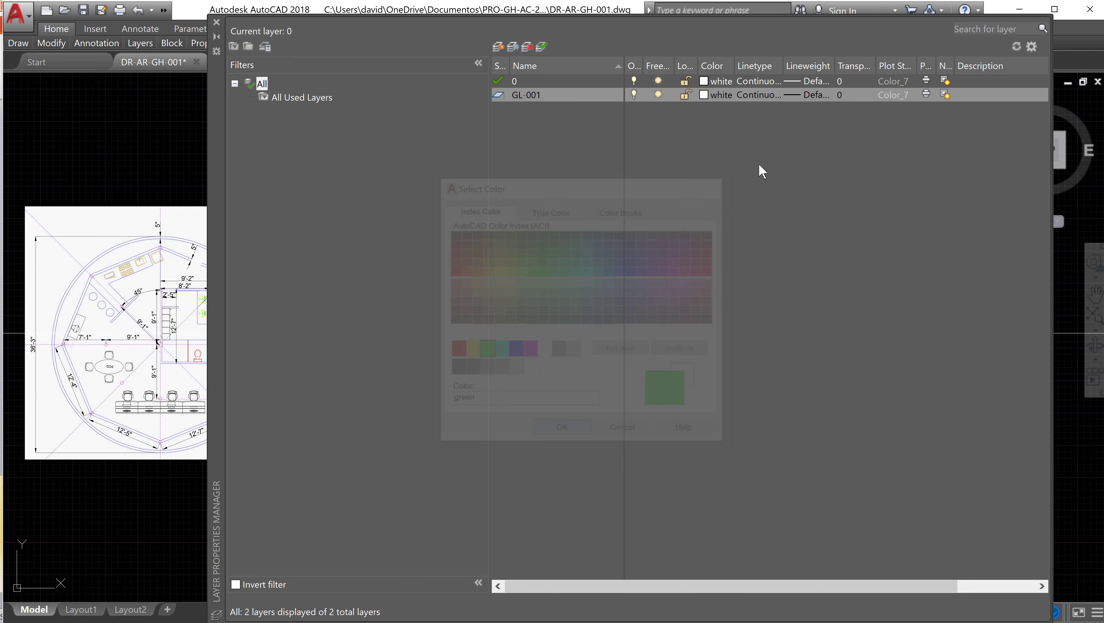
{"action": "left_click", "coordinate": [802, 97]}
{"action": "scroll", "coordinate": [642, 288], "scroll_direction": "down", "scroll_amount": 5}
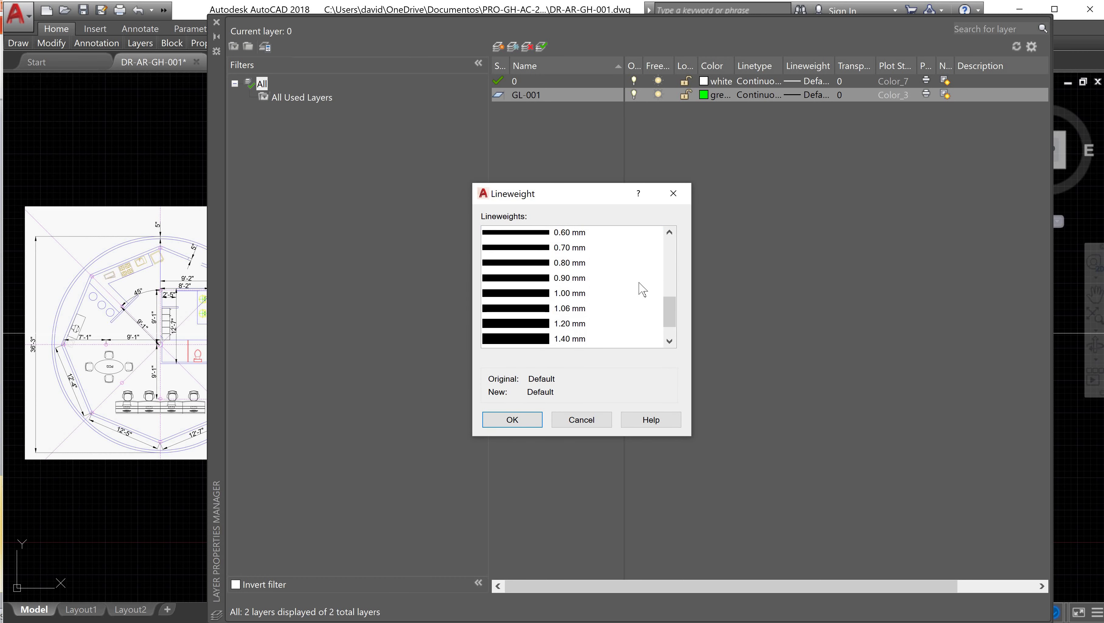
{"action": "scroll", "coordinate": [646, 279], "scroll_direction": "up", "scroll_amount": 5}
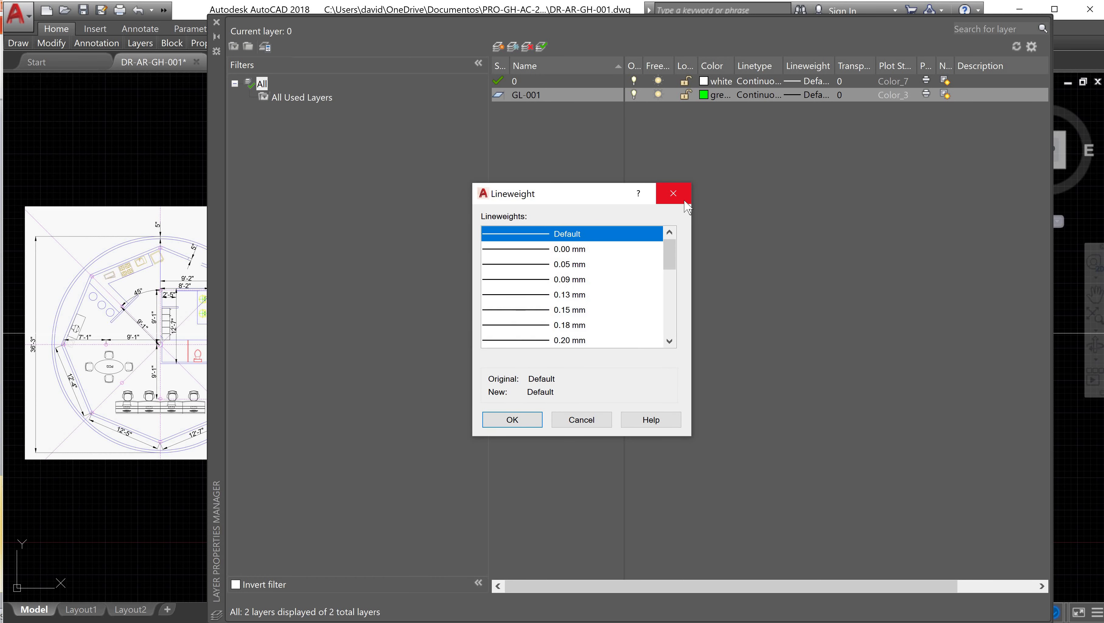
{"action": "left_click", "coordinate": [673, 193]}
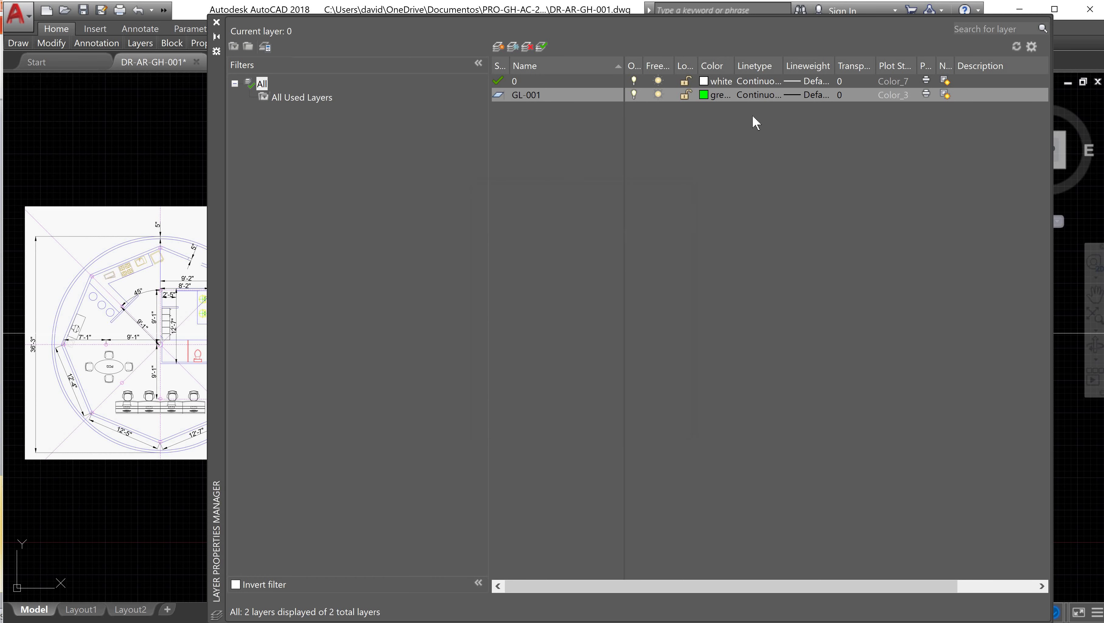
{"action": "left_click", "coordinate": [759, 99]}
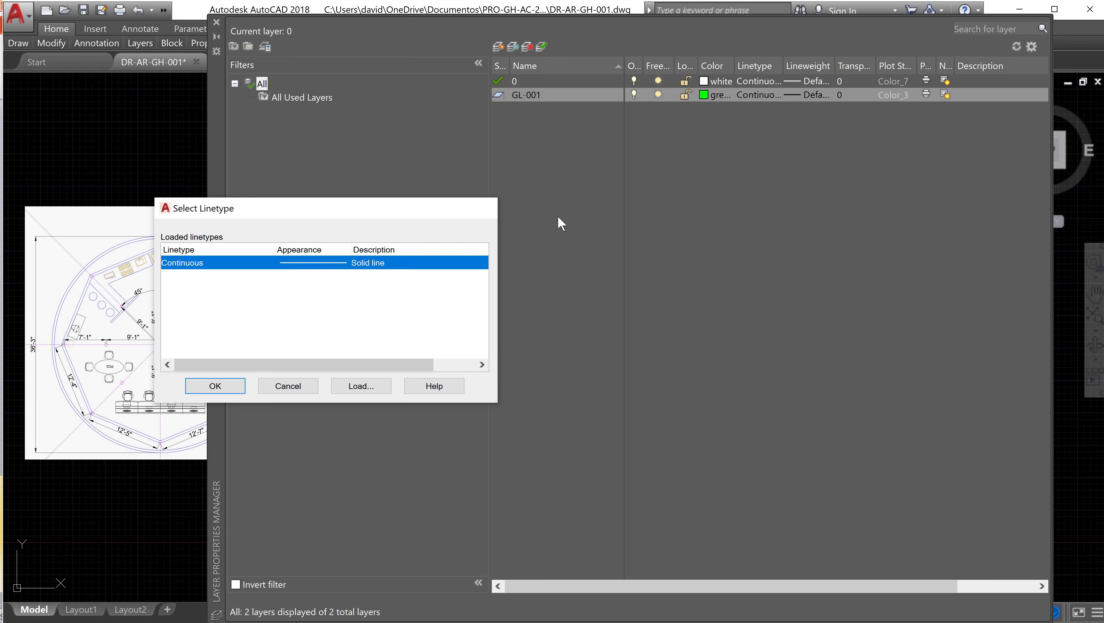
{"action": "key", "text": "Escape"}
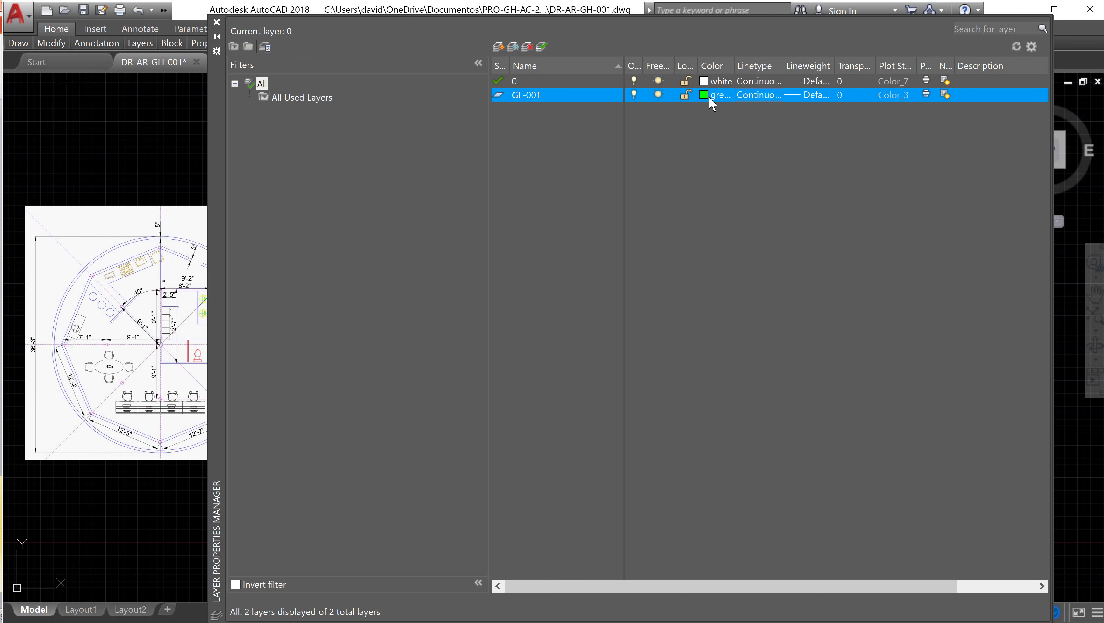
Create a new layer named CB-001 with red colour 240.
{"action": "left_click", "coordinate": [498, 46]}
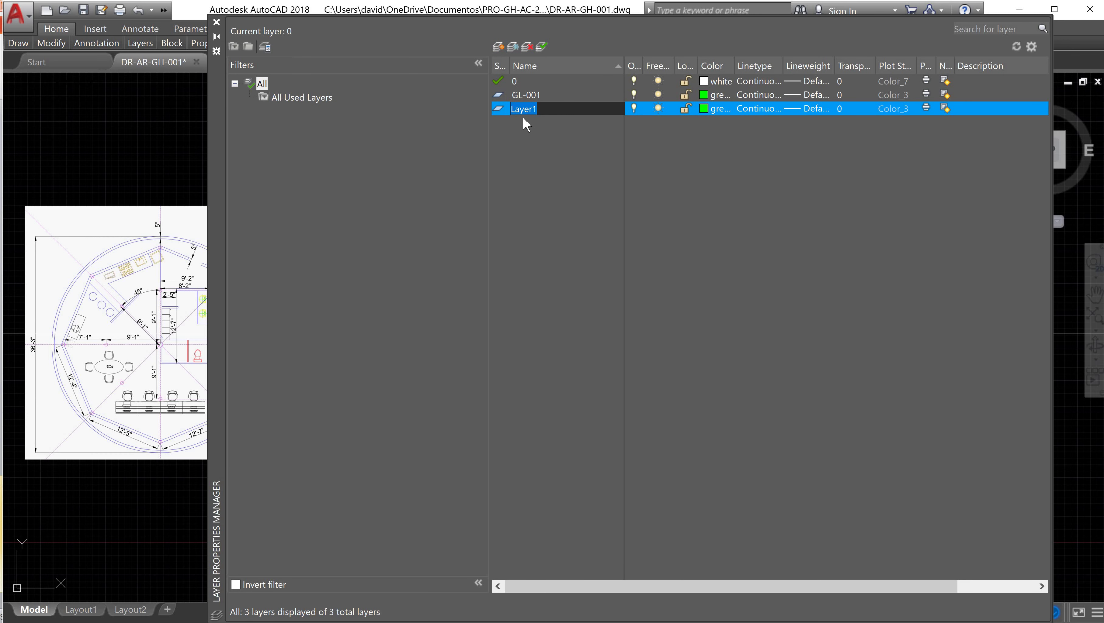
{"action": "type", "text": "C"}
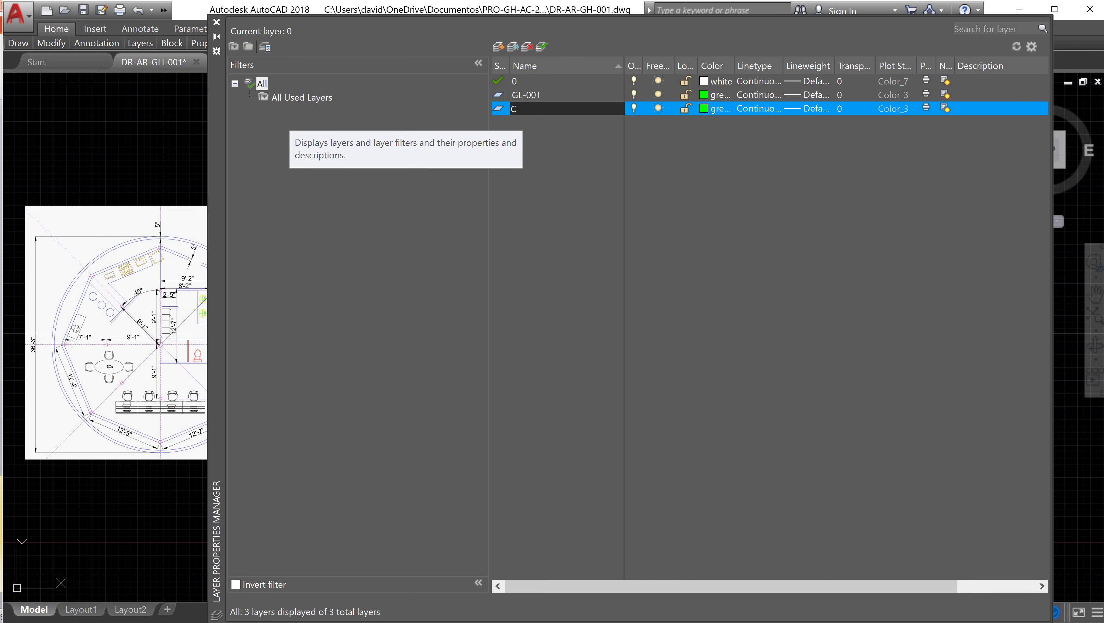
{"action": "type", "text": "B-001"}
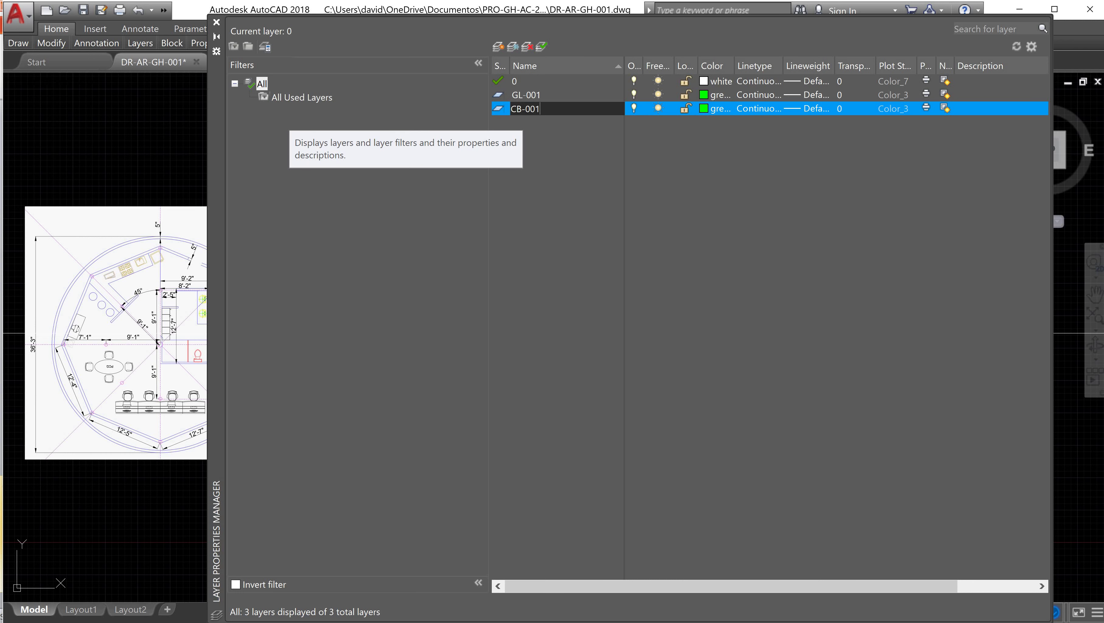
{"action": "left_click", "coordinate": [704, 110]}
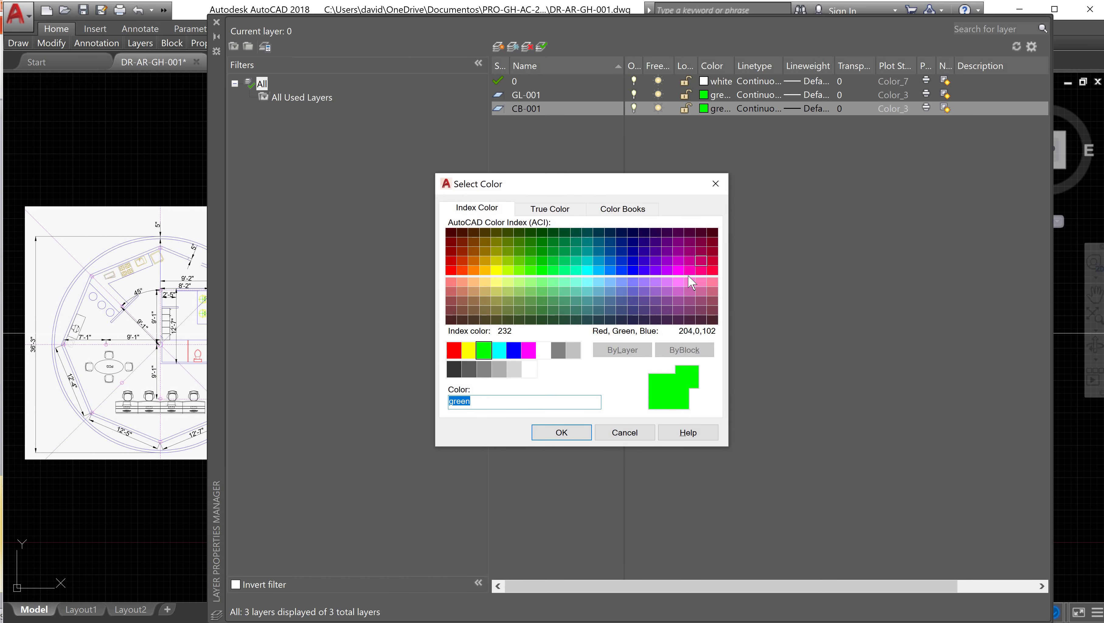
{"action": "left_click", "coordinate": [689, 271]}
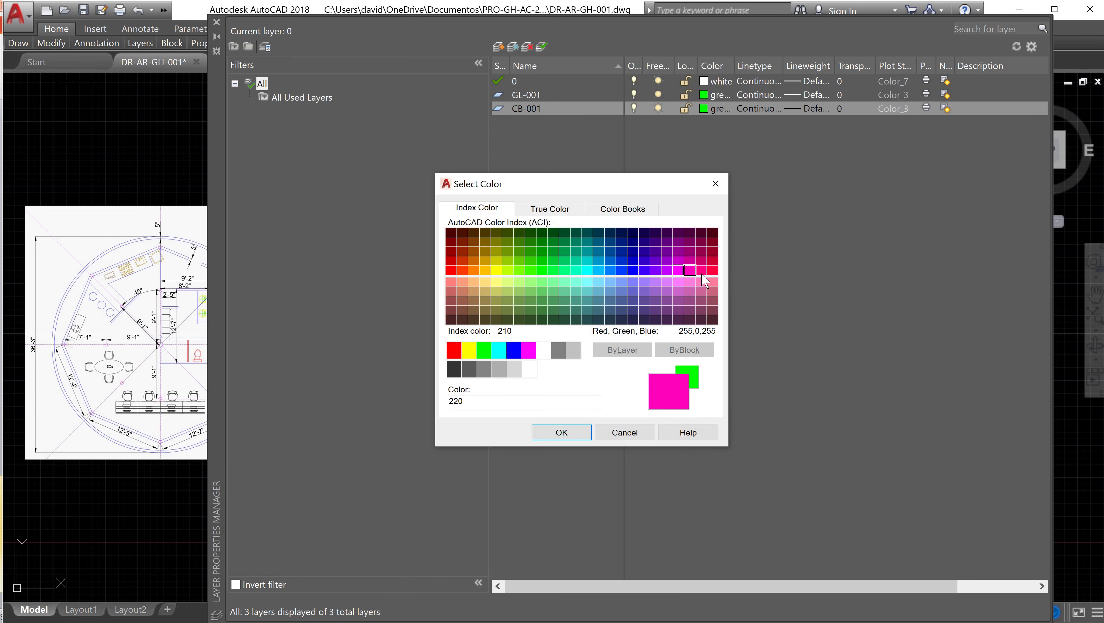
{"action": "left_click", "coordinate": [712, 271]}
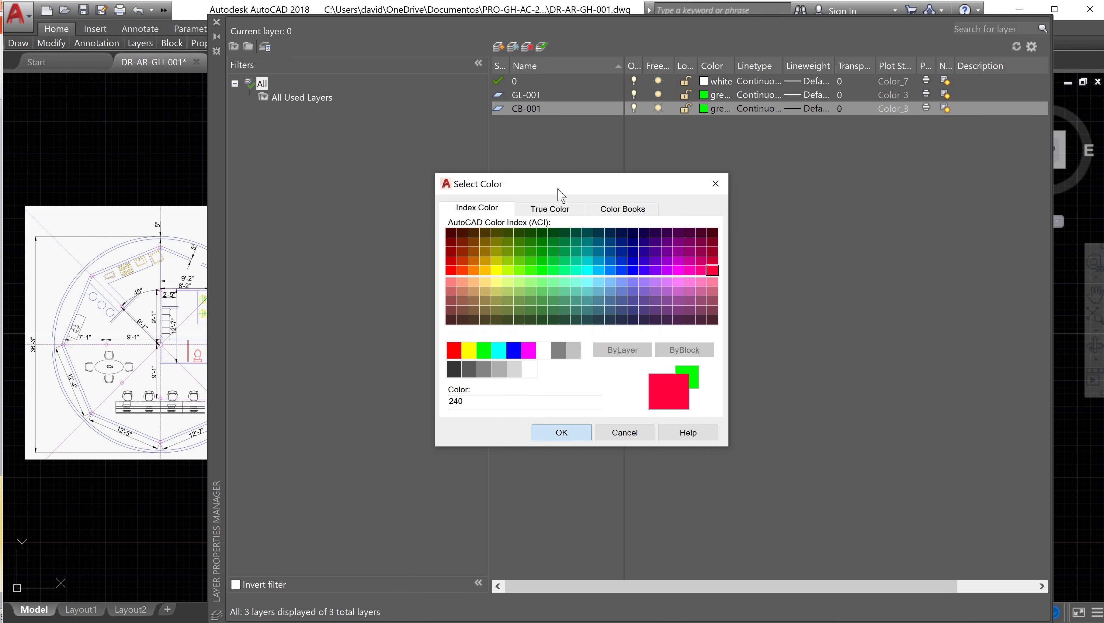
{"action": "key", "text": "Return"}
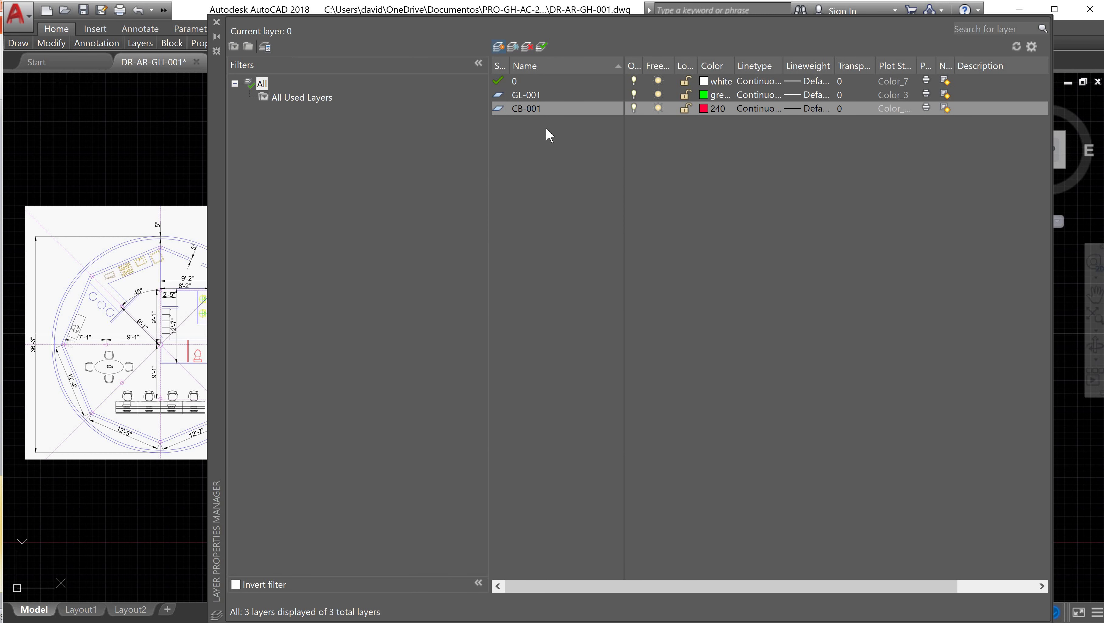
Add another layer named CBO-001 with cyan colour 140.
{"action": "key", "text": "alt+n"}
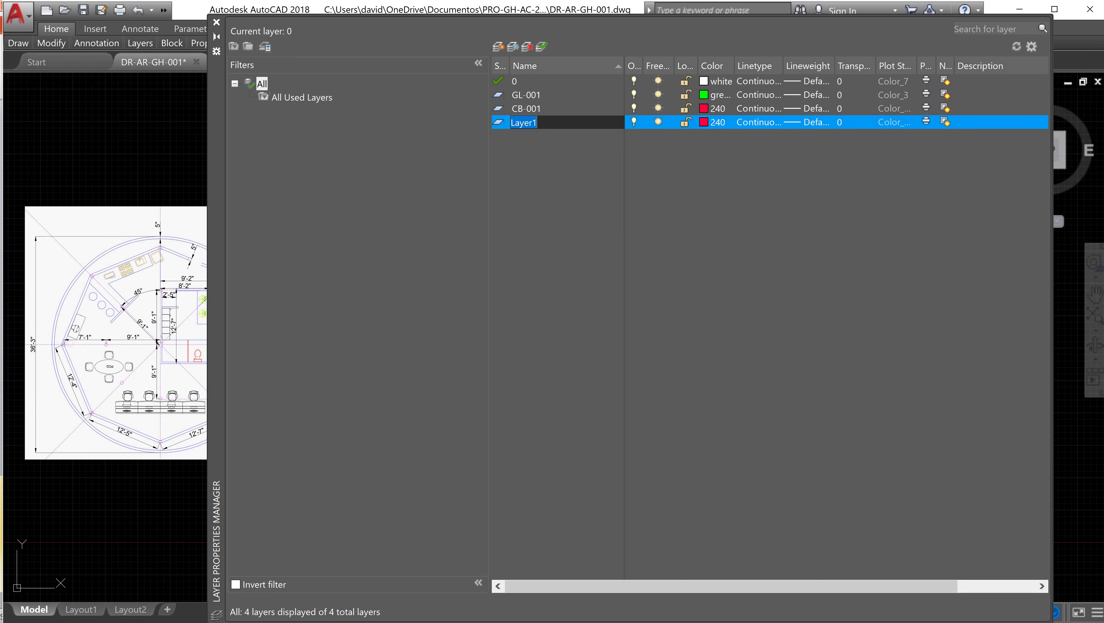
{"action": "type", "text": "CO"}
{"action": "key", "text": "BackSpace"}
{"action": "type", "text": "BO-001"}
{"action": "left_click", "coordinate": [703, 123]}
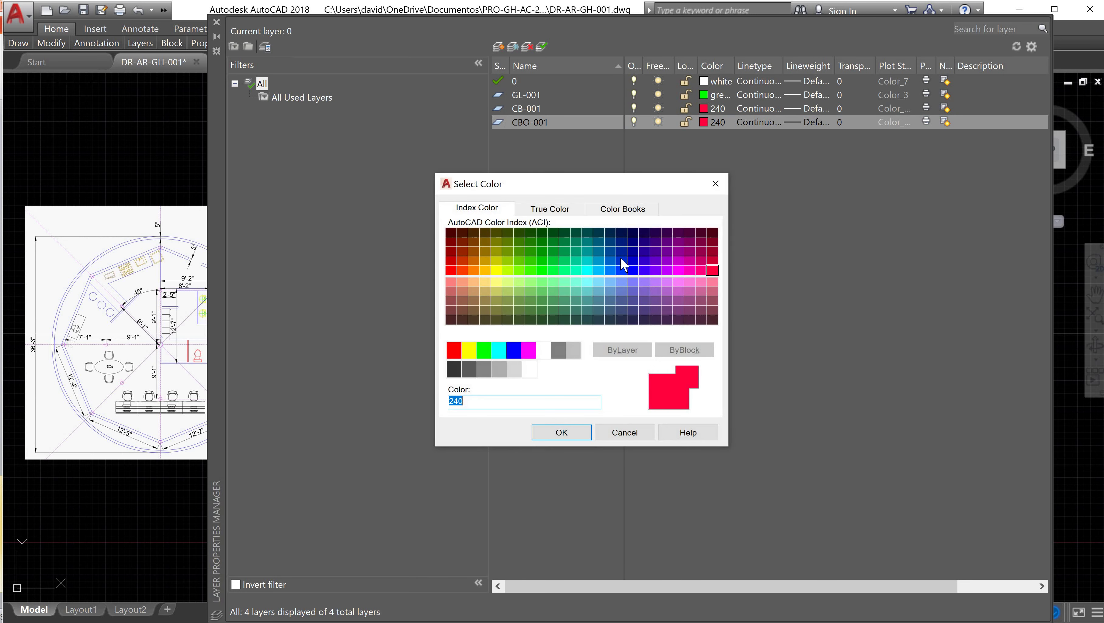
{"action": "left_click", "coordinate": [598, 271]}
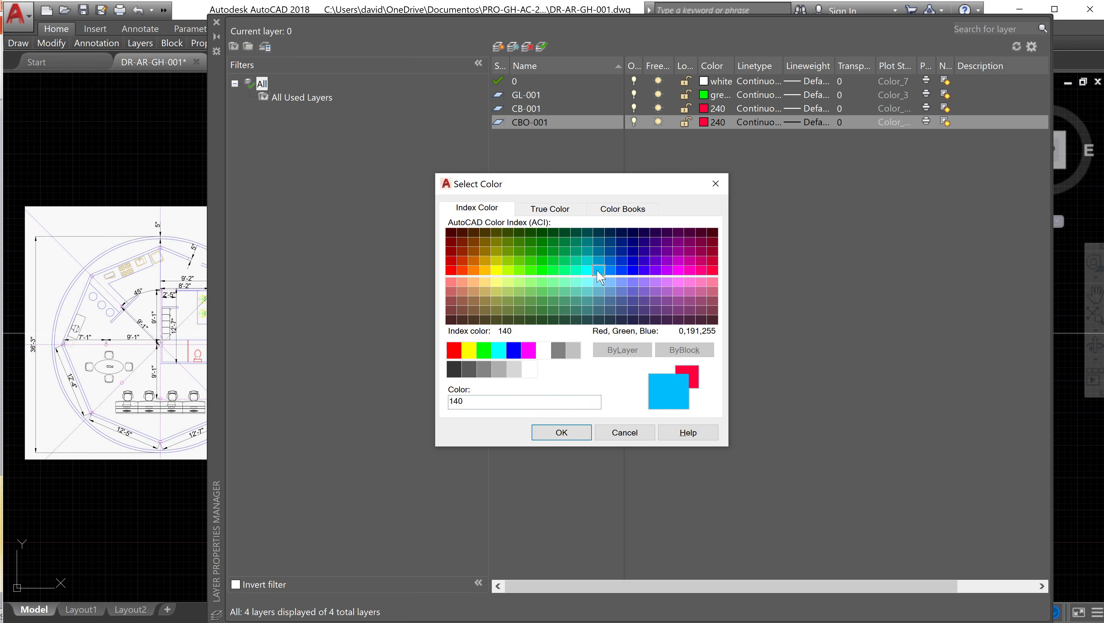
{"action": "left_click", "coordinate": [561, 433]}
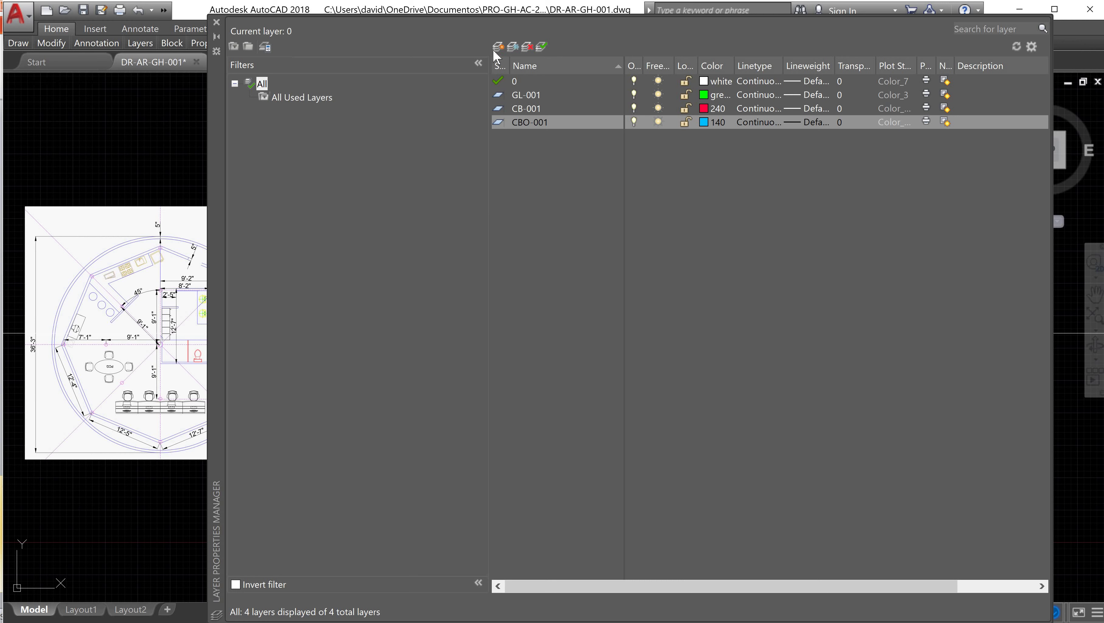
Create layer EW-001 and give it blue colour 170.
{"action": "key", "text": "alt+n"}
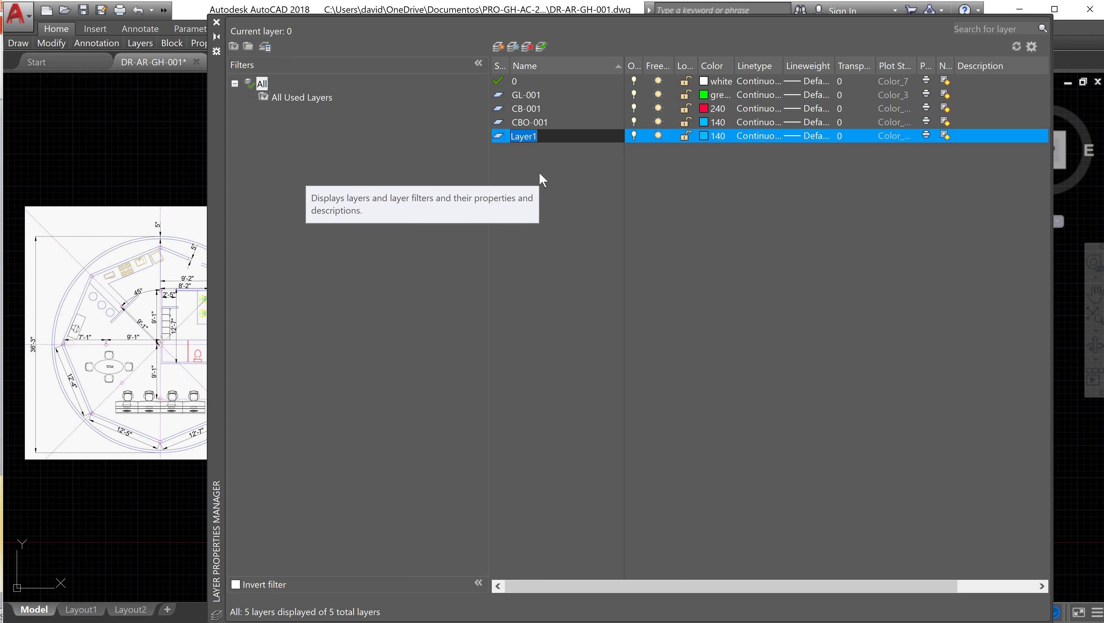
{"action": "type", "text": "W-00"}
{"action": "key", "text": "BackSpace"}
{"action": "key", "text": "BackSpace"}
{"action": "key", "text": "BackSpace"}
{"action": "key", "text": "BackSpace"}
{"action": "type", "text": "EW-001"}
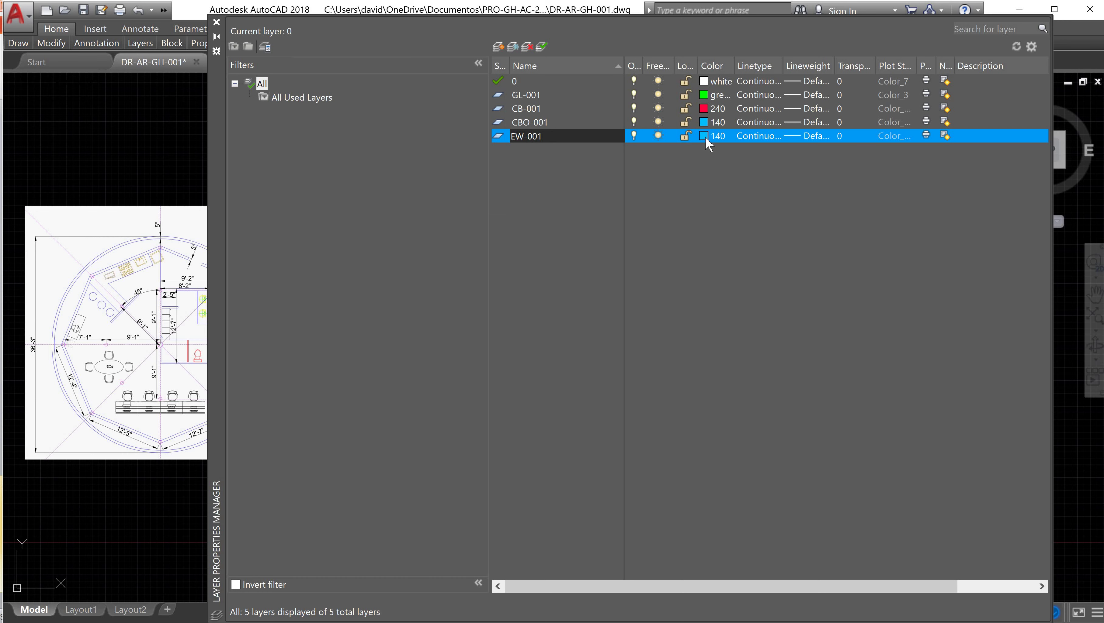
{"action": "key", "text": "Return"}
{"action": "left_click", "coordinate": [704, 137]}
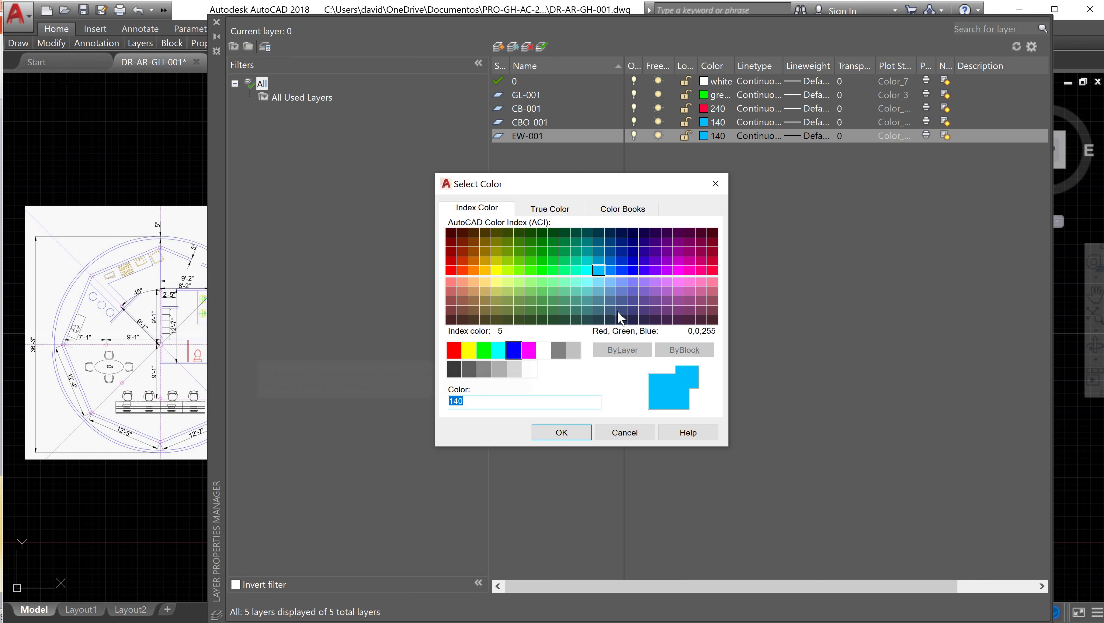
{"action": "left_click", "coordinate": [633, 271]}
{"action": "left_click", "coordinate": [561, 433]}
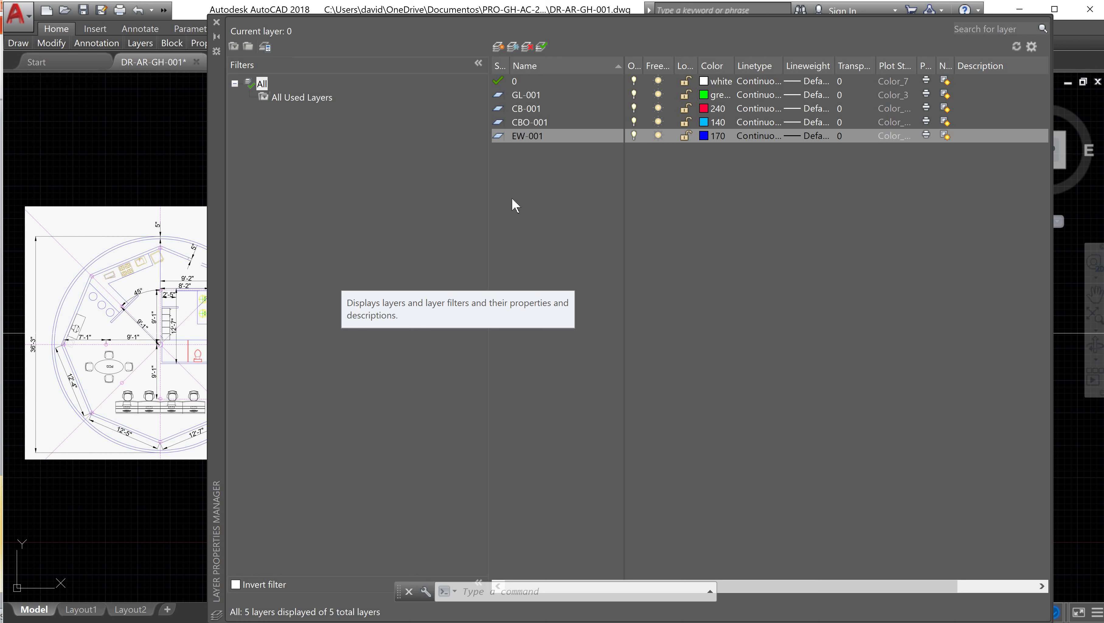
Select GL-001 in the layer list and set it as the current layer.
{"action": "left_click", "coordinate": [542, 104]}
{"action": "left_click", "coordinate": [543, 97]}
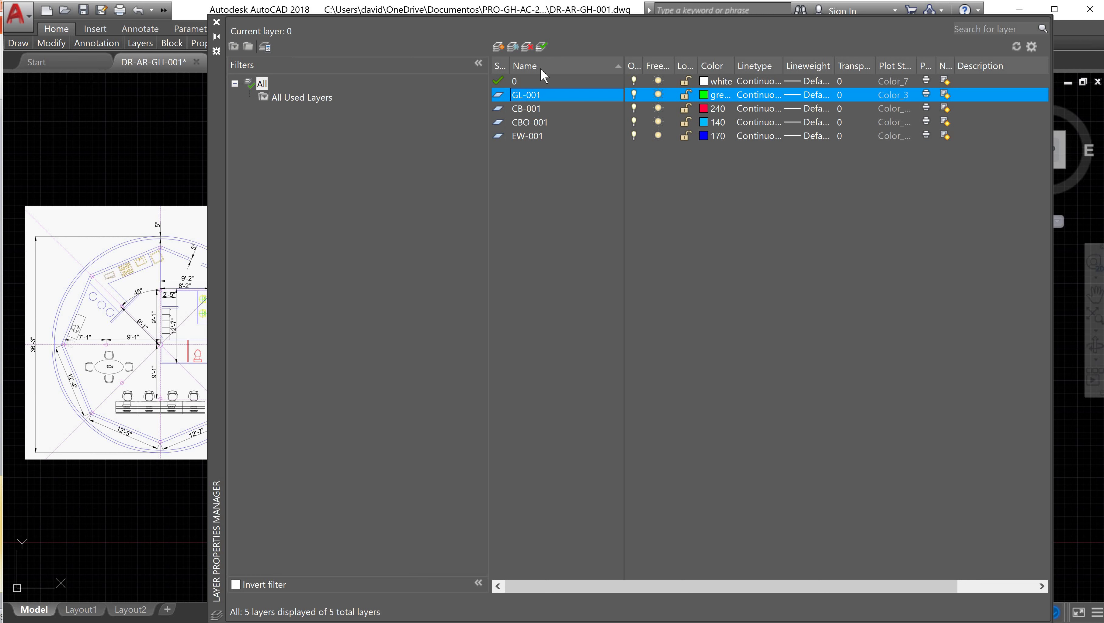
{"action": "left_click", "coordinate": [543, 46]}
{"action": "left_click", "coordinate": [215, 22]}
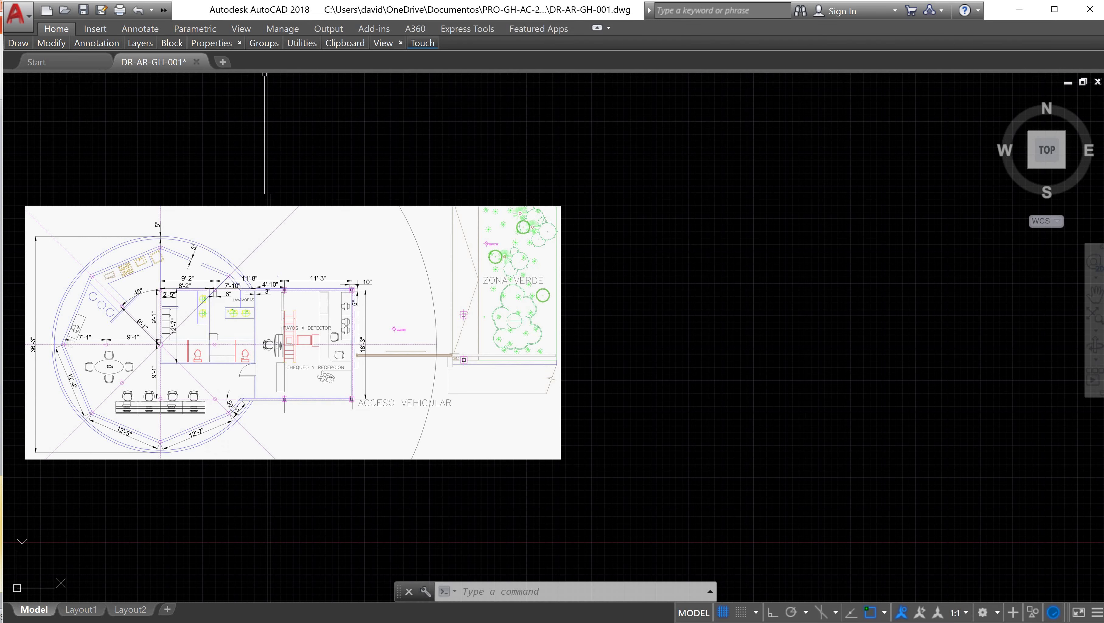